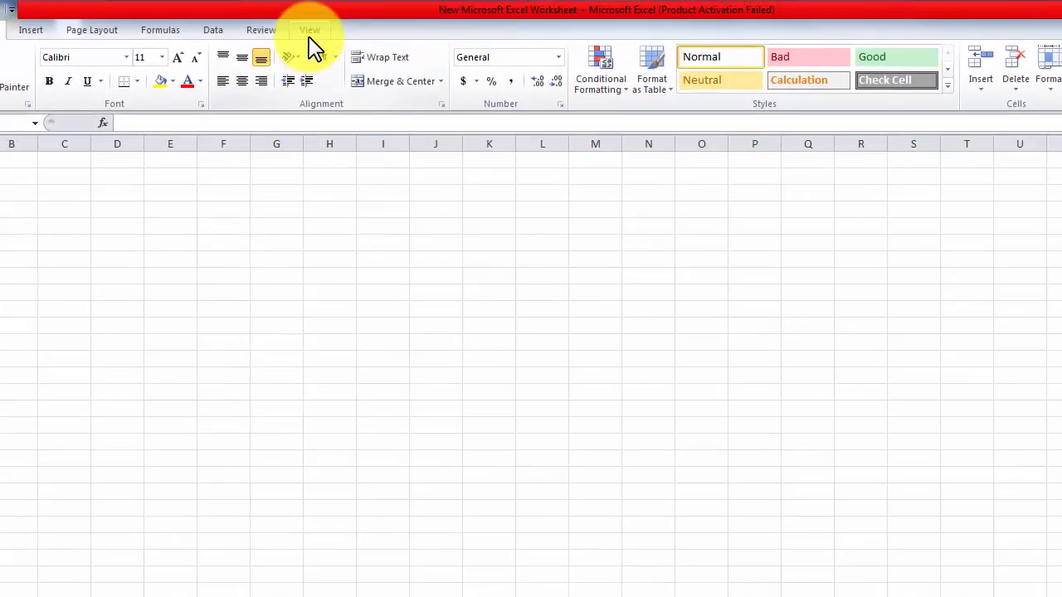
Step: Hide the worksheet gridlines
{"action": "left_click", "coordinate": [310, 32]}
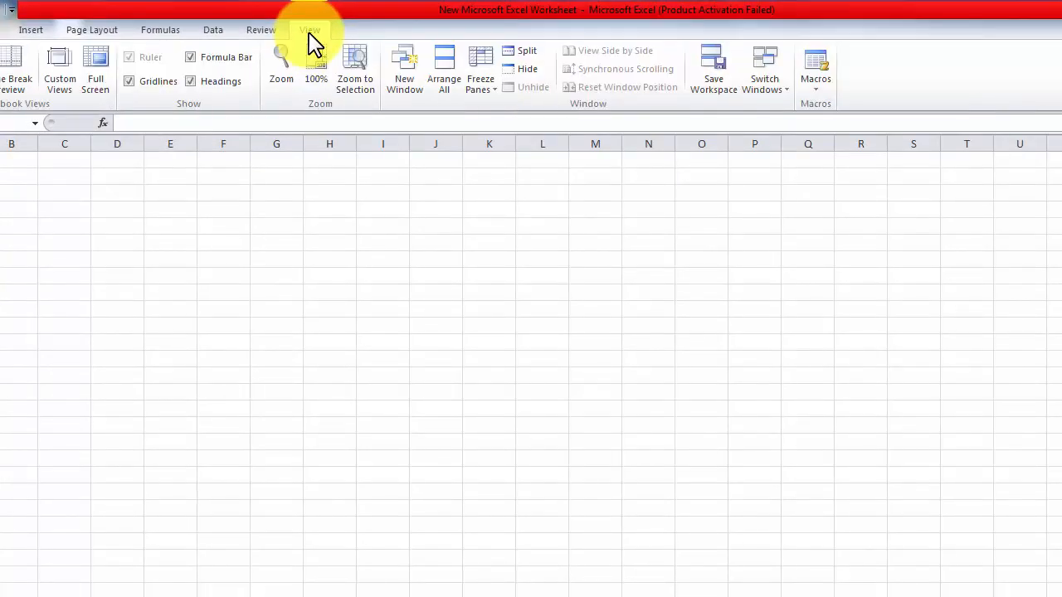
{"action": "left_click", "coordinate": [130, 82]}
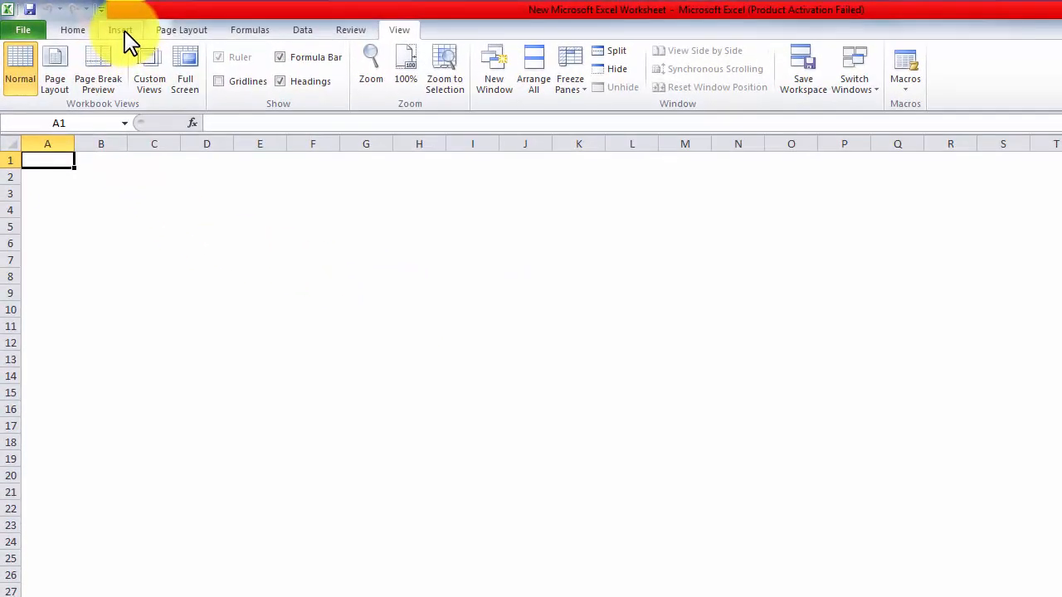
Step: Draw a rectangle shape on the worksheet
{"action": "left_click", "coordinate": [121, 31]}
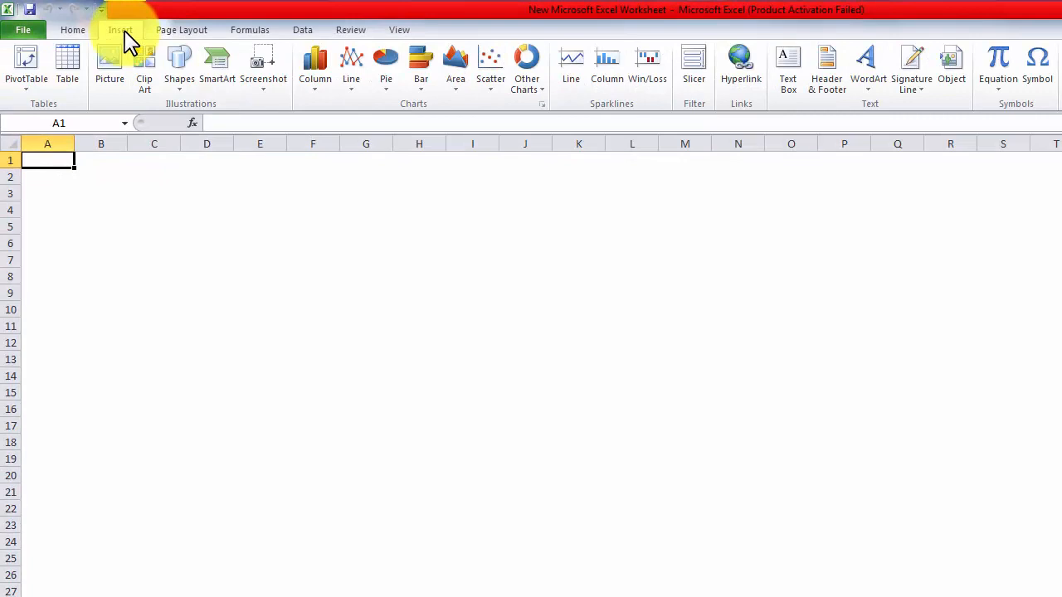
{"action": "left_click", "coordinate": [181, 73]}
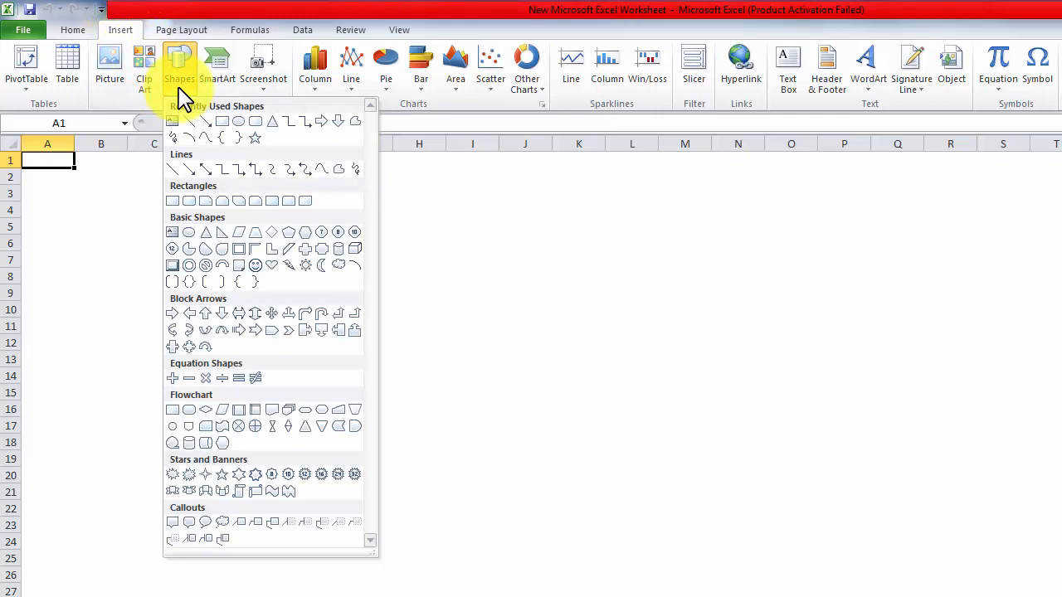
{"action": "left_click", "coordinate": [223, 121]}
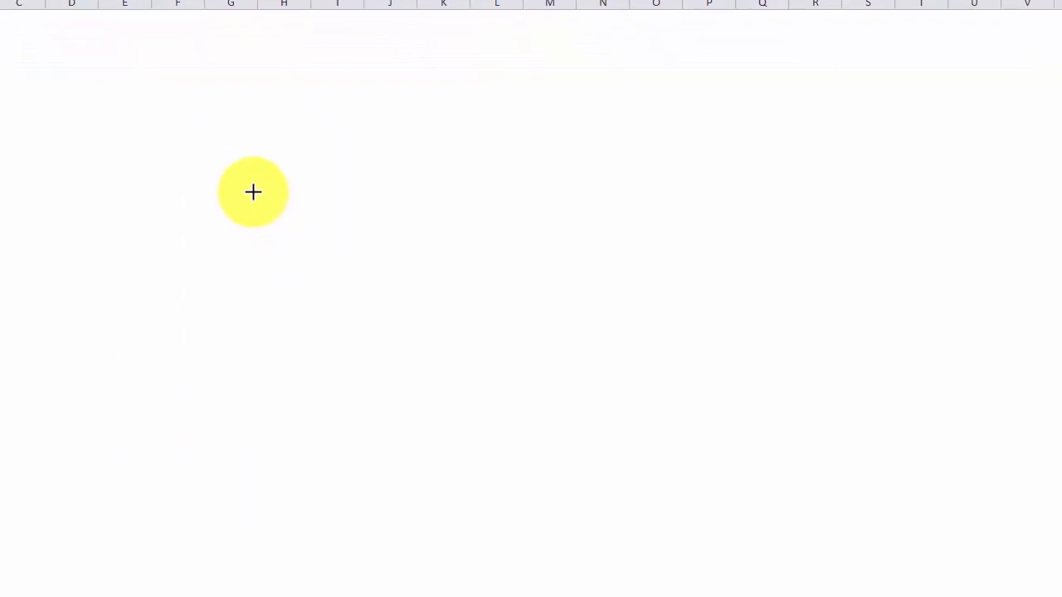
{"action": "left_click_drag", "start_coordinate": [254, 173], "coordinate": [653, 407]}
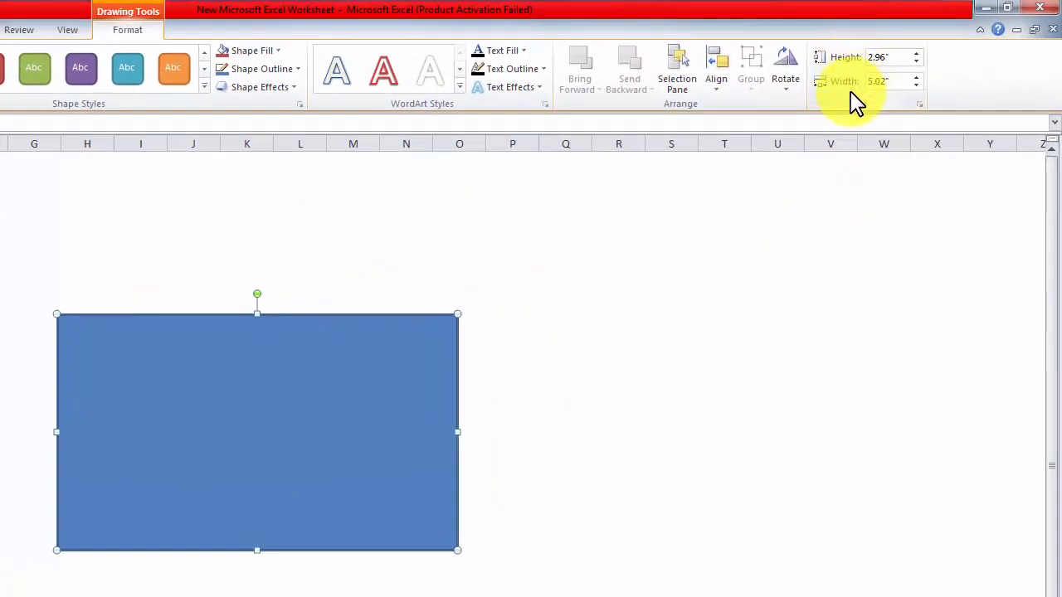
Step: Set the rectangle's height to 3.8" and its width to 6.8"
{"action": "left_click", "coordinate": [890, 57]}
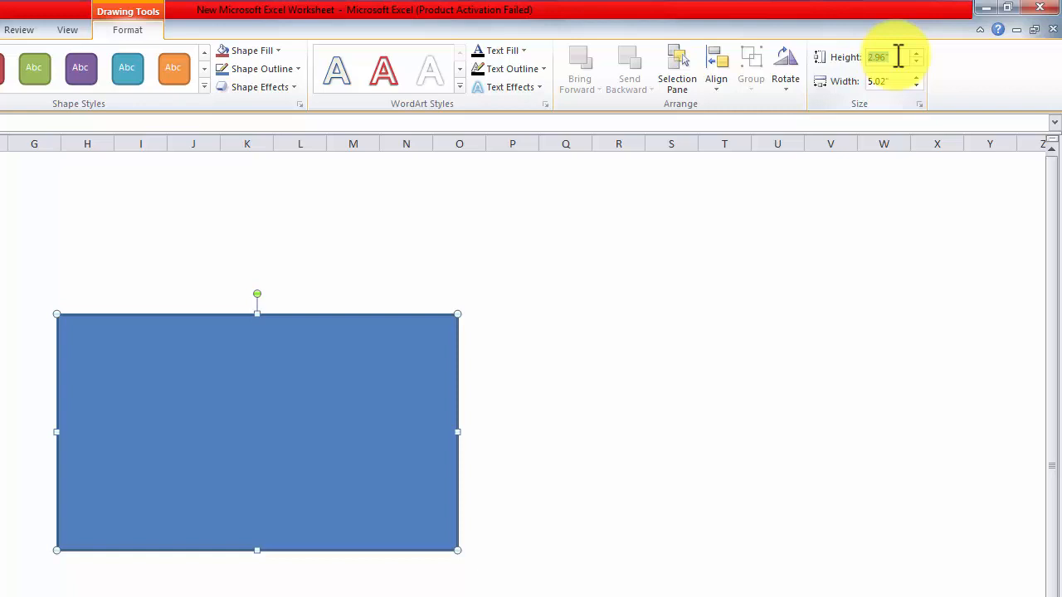
{"action": "type", "text": "3.8"}
{"action": "left_click", "coordinate": [893, 81]}
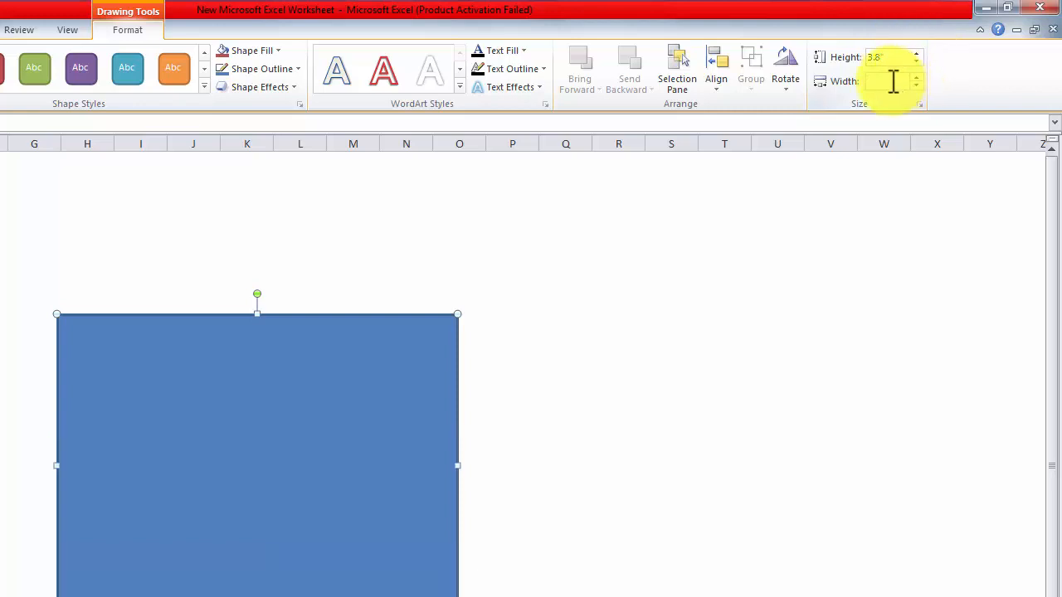
{"action": "type", "text": "6.8"}
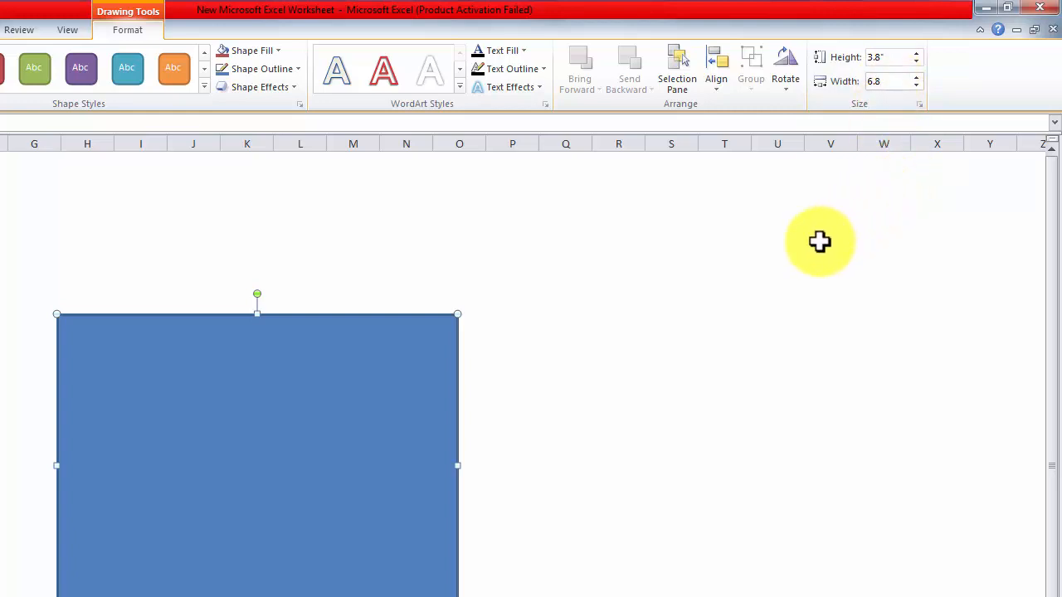
{"action": "key", "text": "Return"}
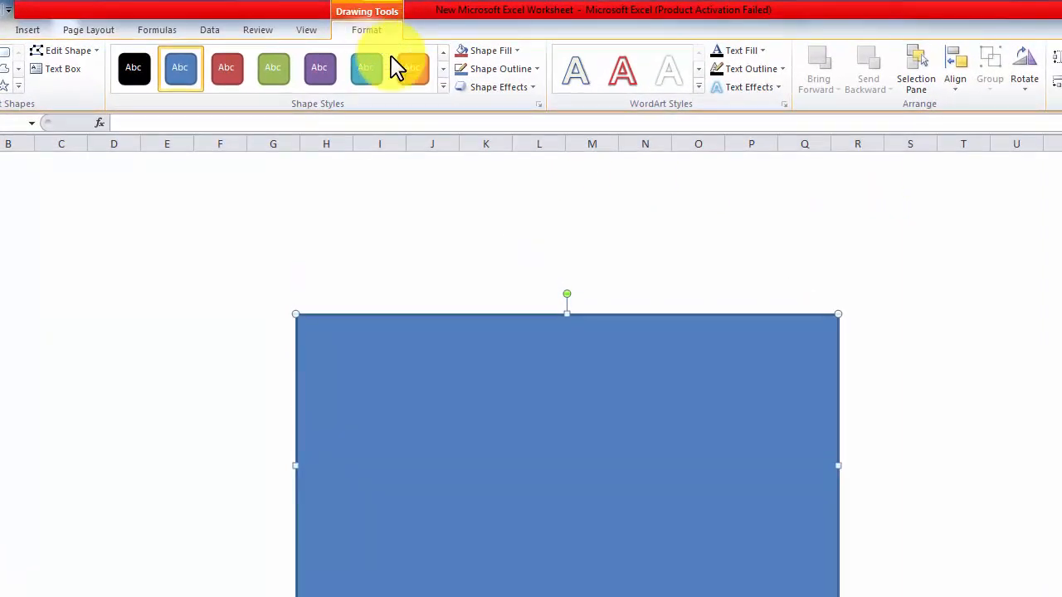
Step: Apply the Colored Outline - Aqua, Accent 5 shape style to the rectangle
{"action": "left_click", "coordinate": [442, 86]}
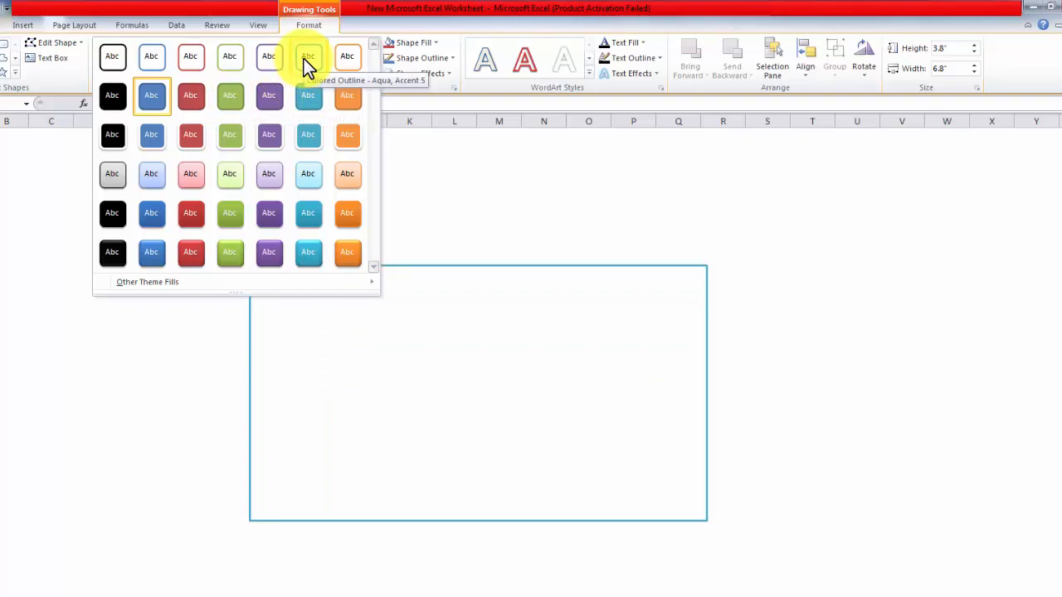
{"action": "left_click", "coordinate": [305, 58]}
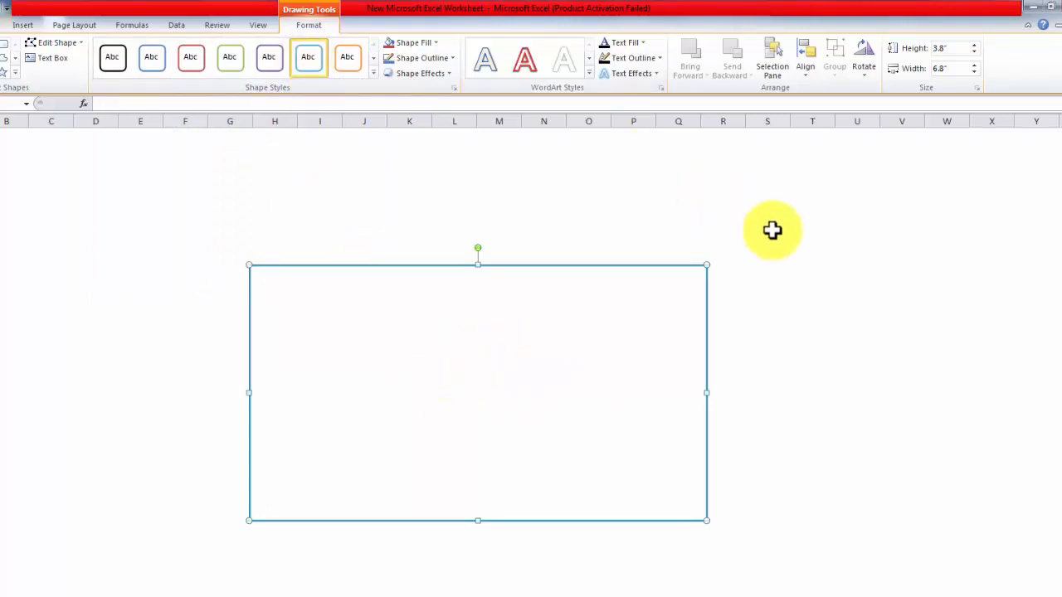
{"action": "left_click", "coordinate": [863, 305]}
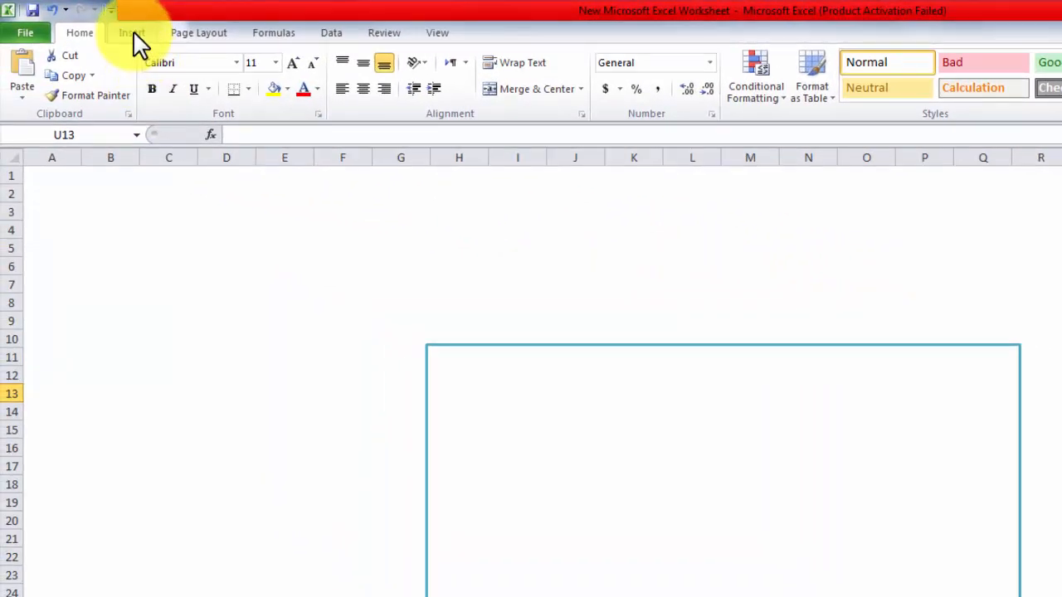
Step: Insert a WordArt object and paste the text "How To Make Faster Android Mobile" into it
{"action": "left_click", "coordinate": [133, 35]}
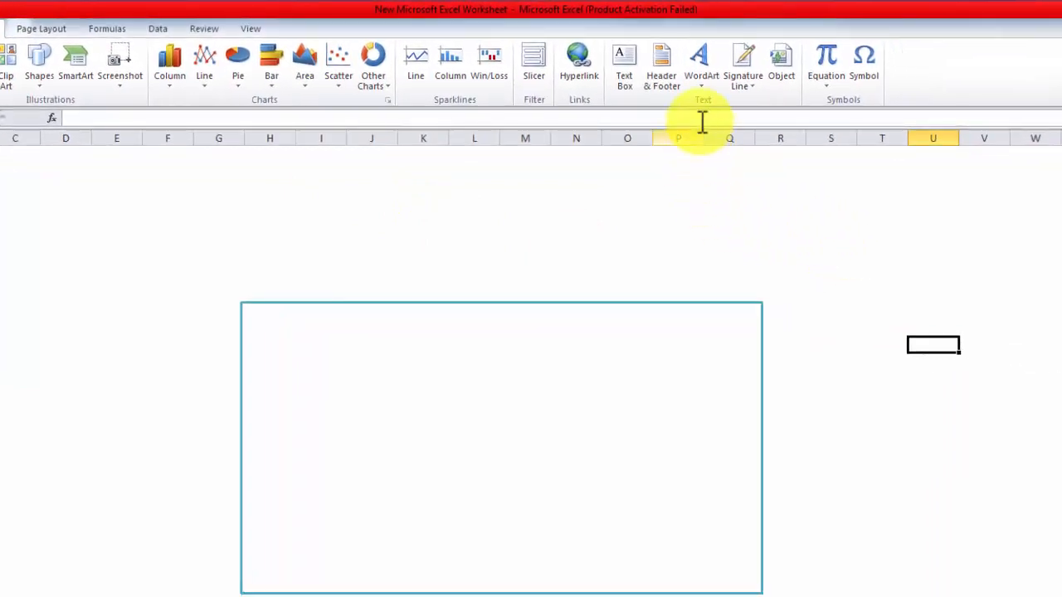
{"action": "left_click", "coordinate": [701, 66]}
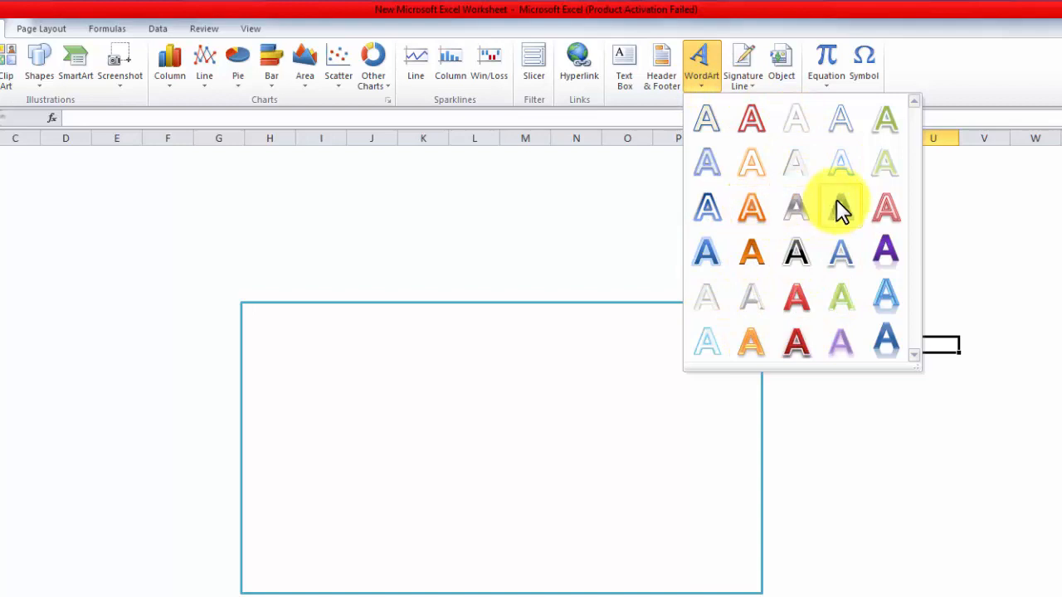
{"action": "left_click", "coordinate": [797, 129]}
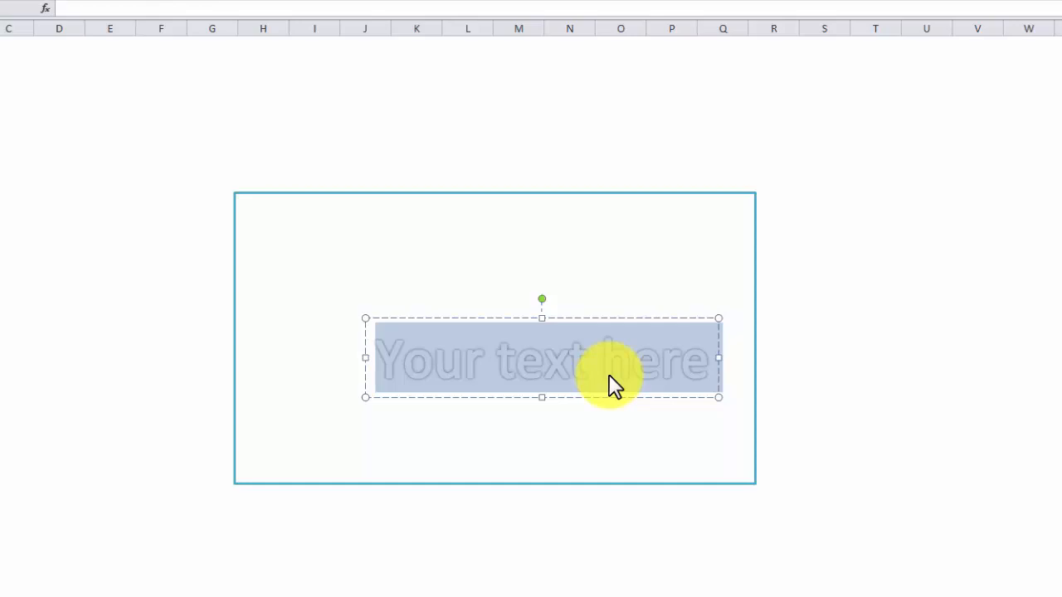
{"action": "type", "text": "How To Make Faster Android Mobile"}
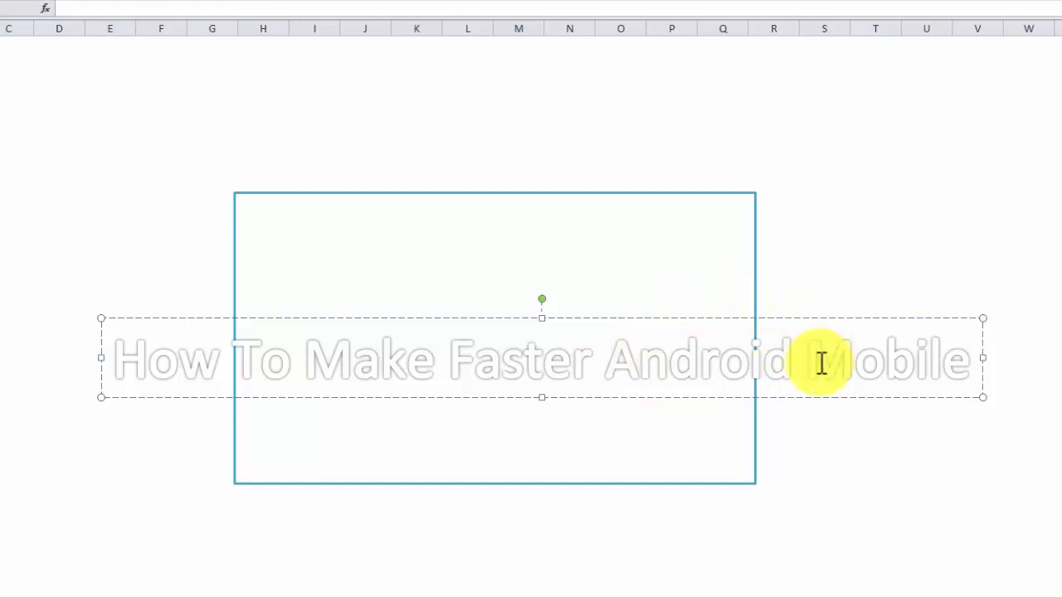
{"action": "left_click", "coordinate": [835, 279]}
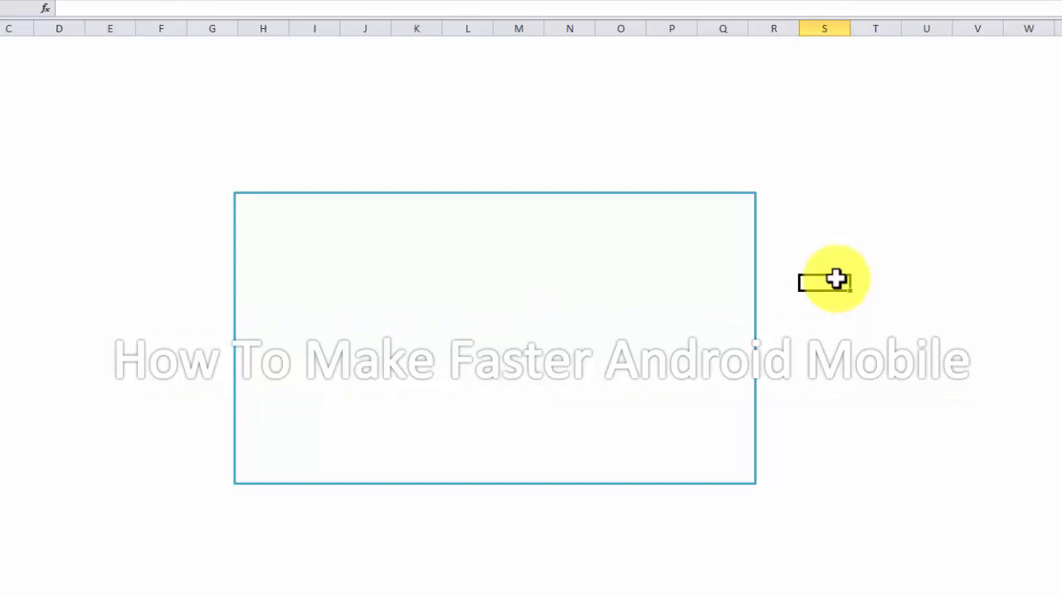
Step: Select the WordArt box and set its font size to 36
{"action": "left_click", "coordinate": [837, 347]}
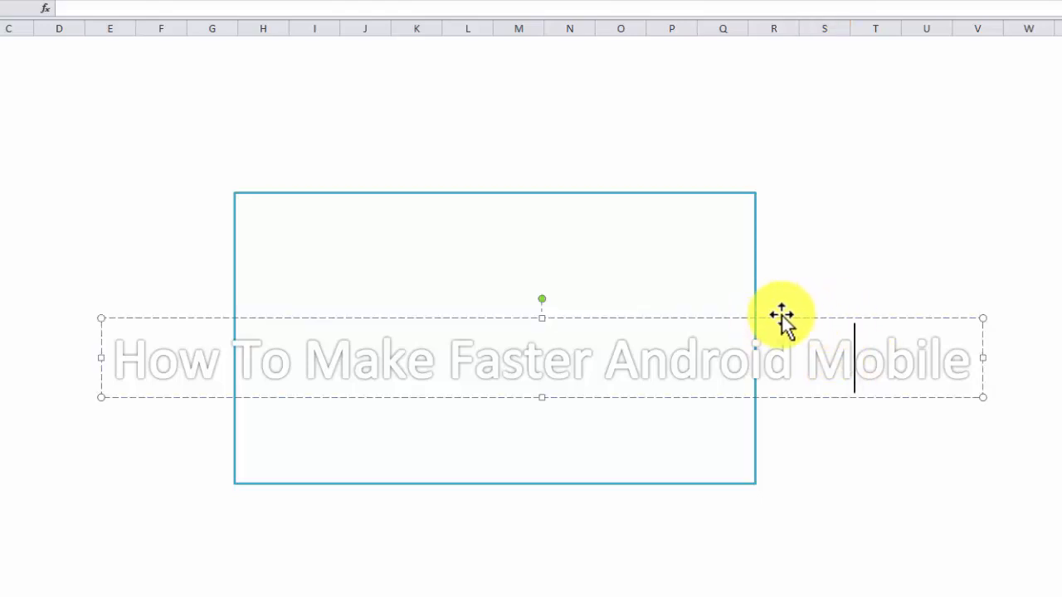
{"action": "left_click", "coordinate": [839, 318]}
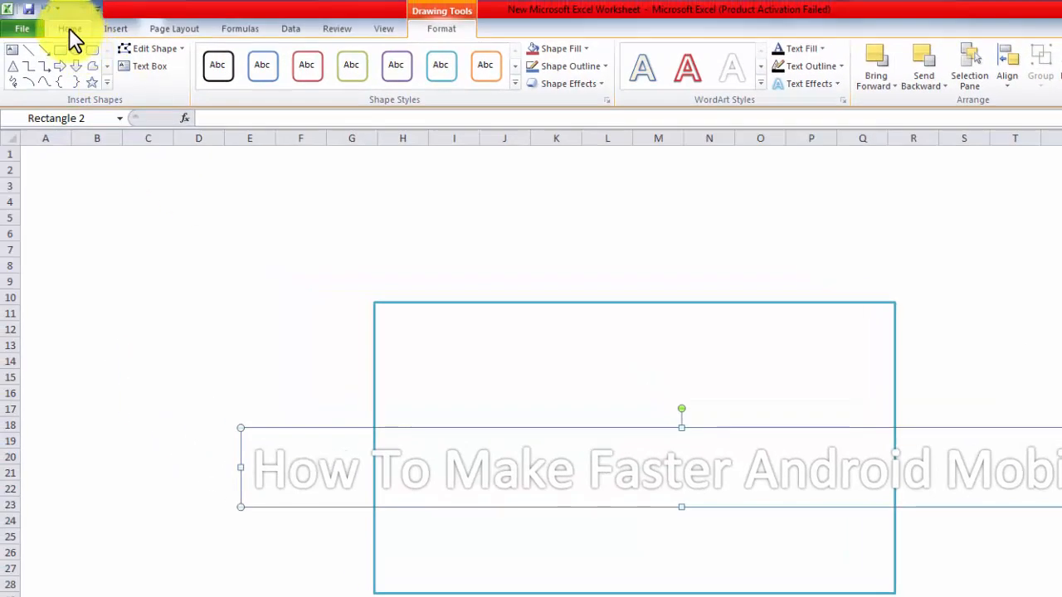
{"action": "left_click", "coordinate": [69, 27]}
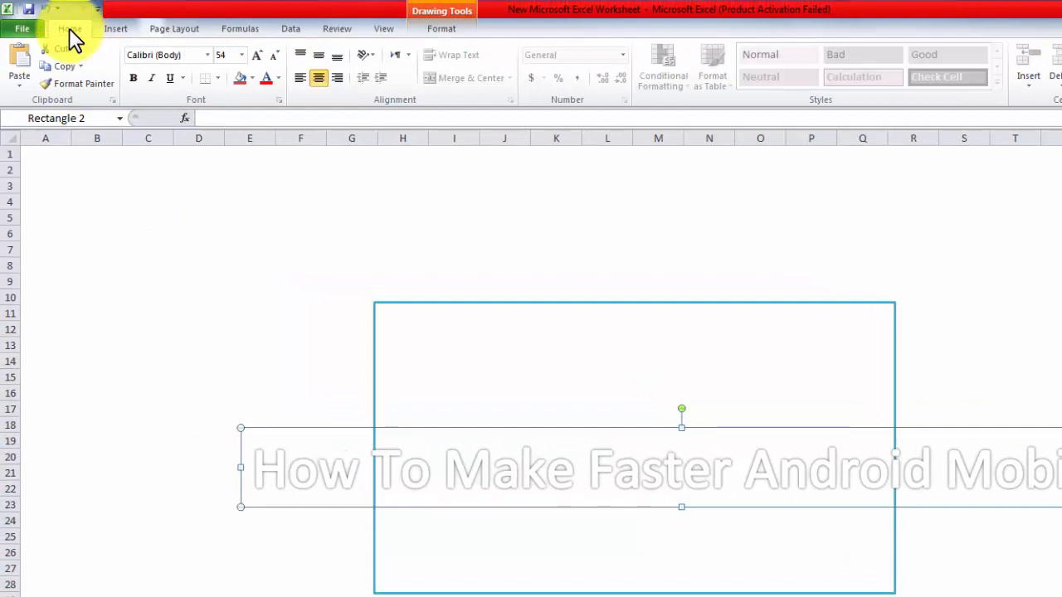
{"action": "left_click", "coordinate": [241, 56]}
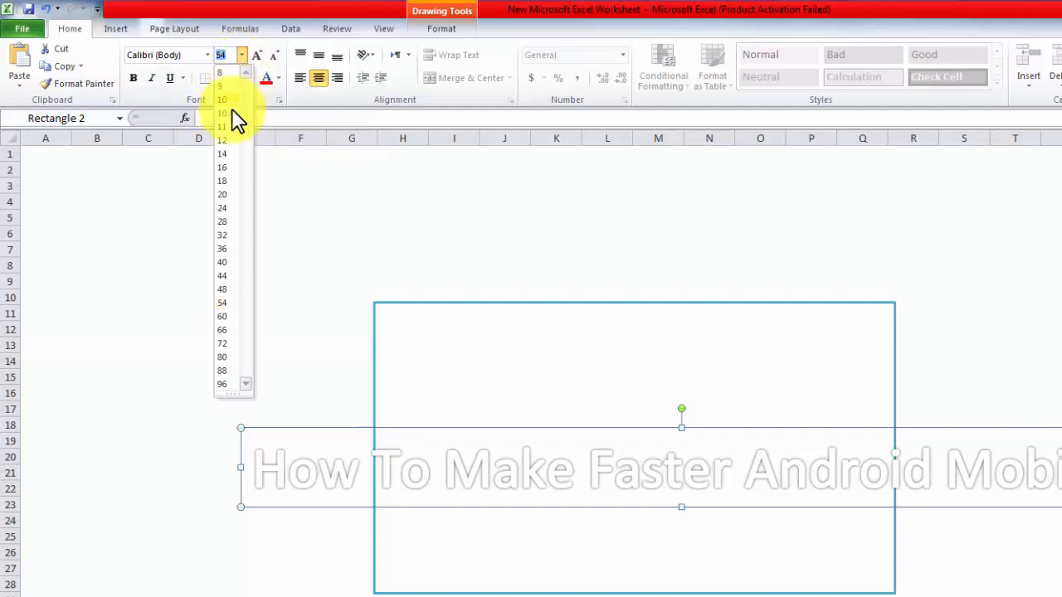
{"action": "left_click", "coordinate": [229, 249]}
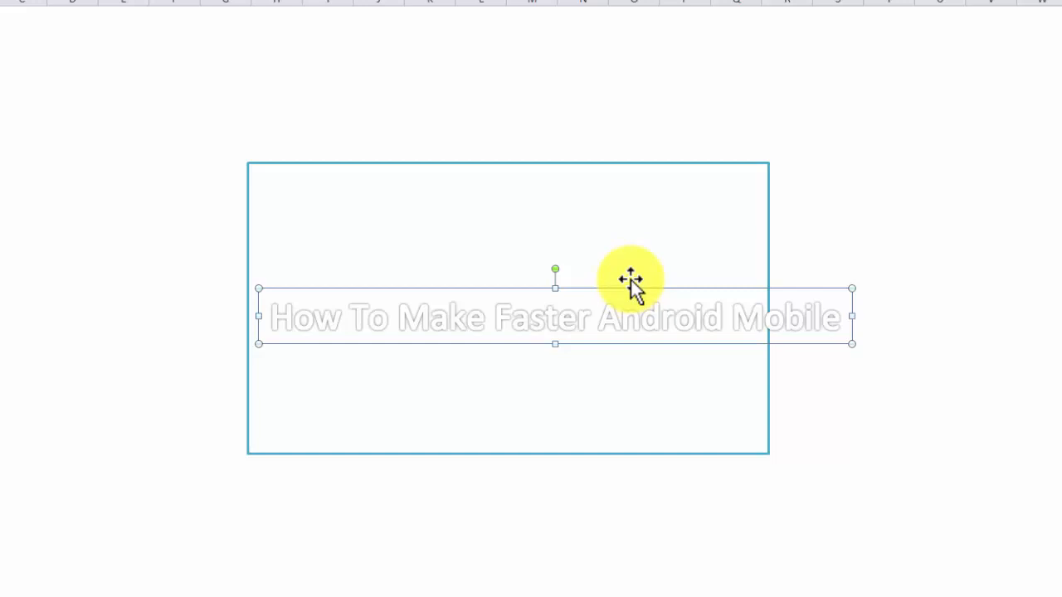
Step: Move the WordArt to the top of the rectangle
{"action": "left_click_drag", "start_coordinate": [628, 271], "coordinate": [664, 85]}
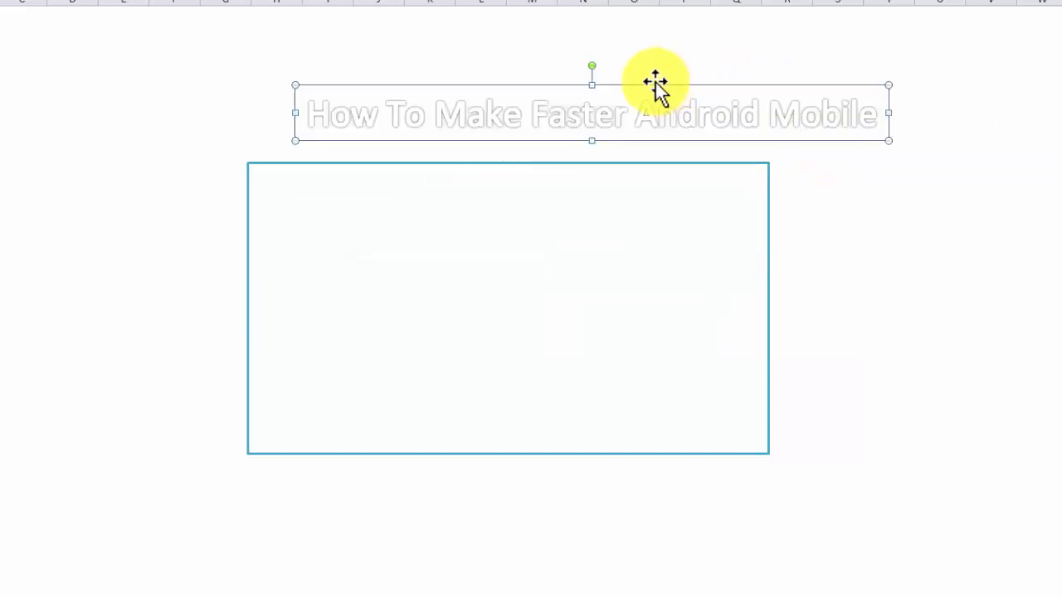
{"action": "left_click_drag", "start_coordinate": [655, 82], "coordinate": [609, 160]}
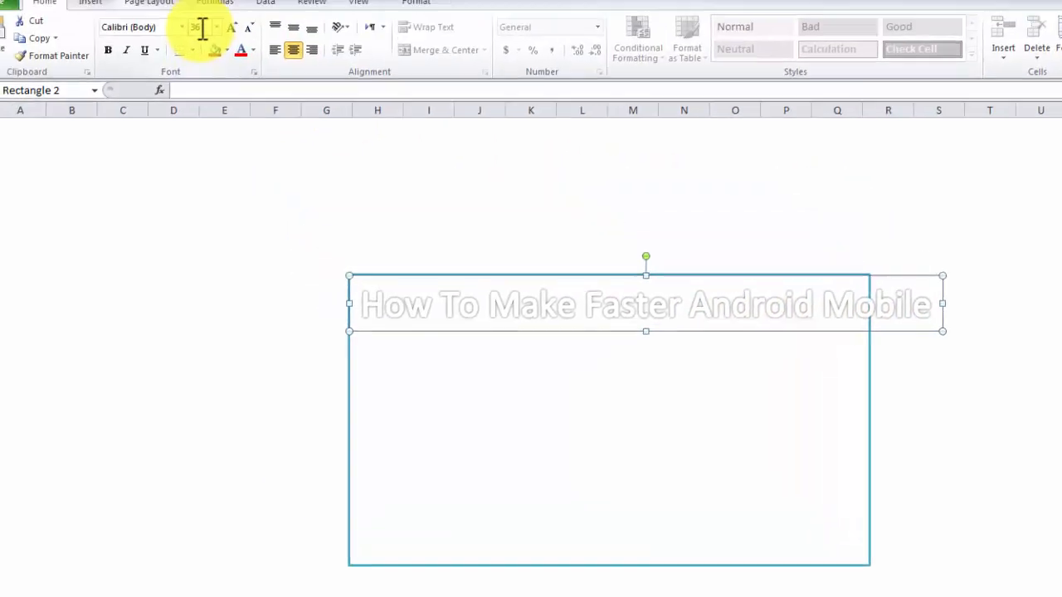
Step: Set the WordArt's font size to 30 and nudge it into place along the rectangle's top edge
{"action": "left_click", "coordinate": [236, 55]}
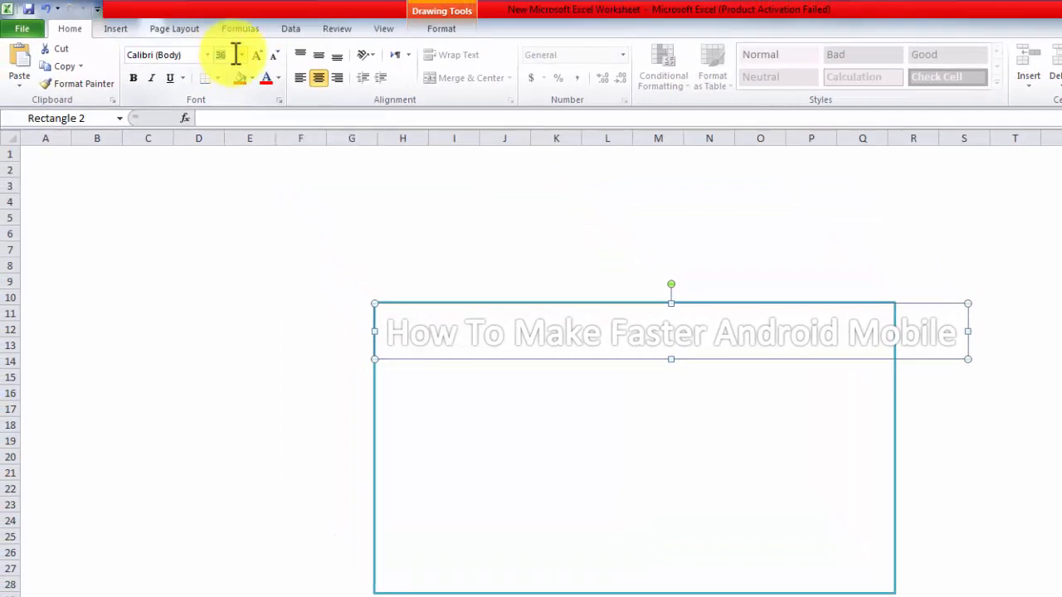
{"action": "type", "text": "30"}
{"action": "key", "text": "Return"}
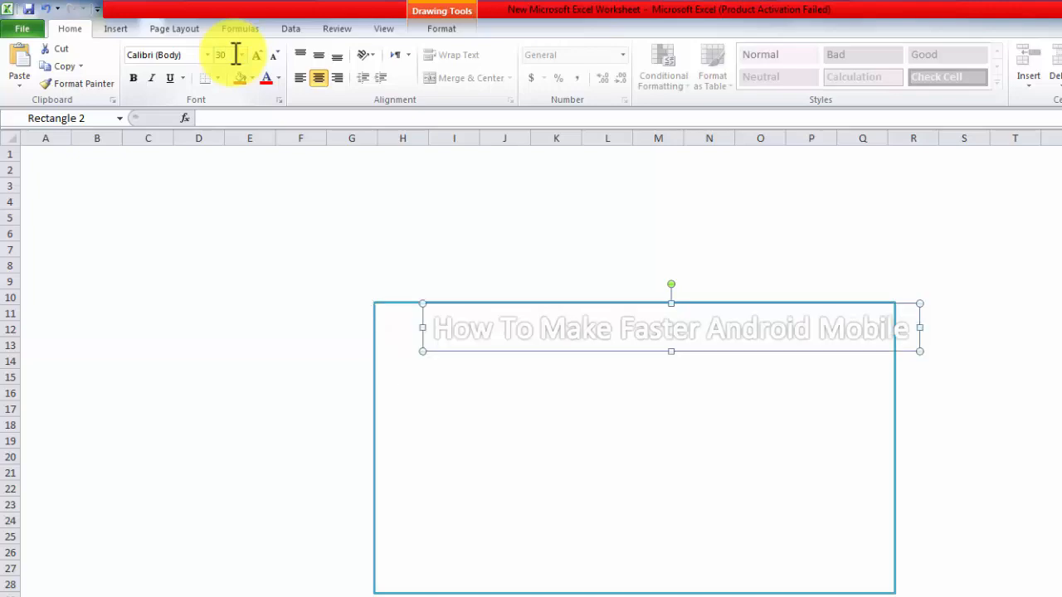
{"action": "left_click_drag", "start_coordinate": [613, 355], "coordinate": [568, 357]}
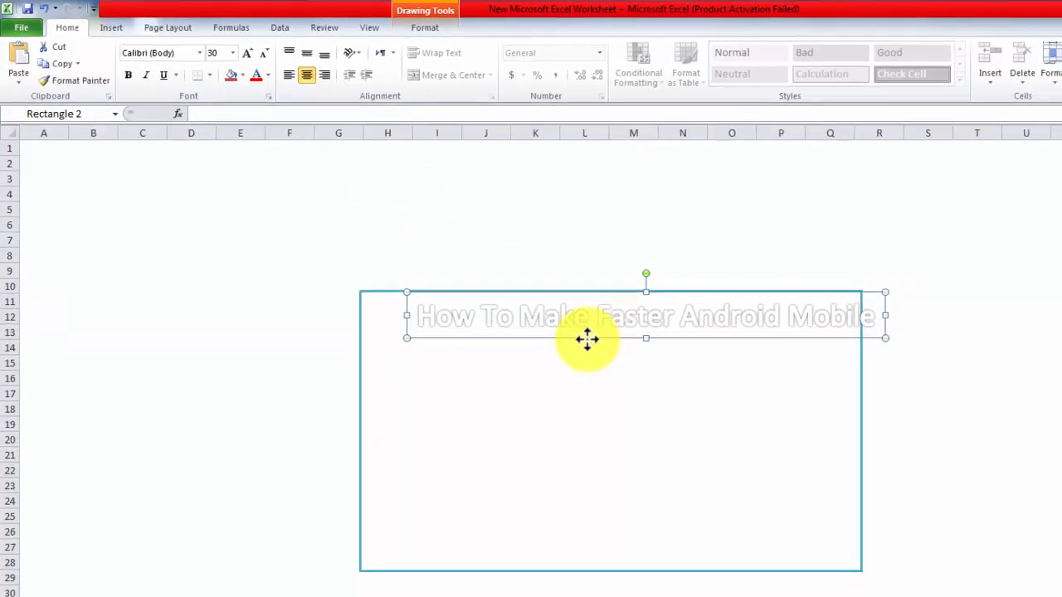
{"action": "left_click_drag", "start_coordinate": [518, 326], "coordinate": [516, 327]}
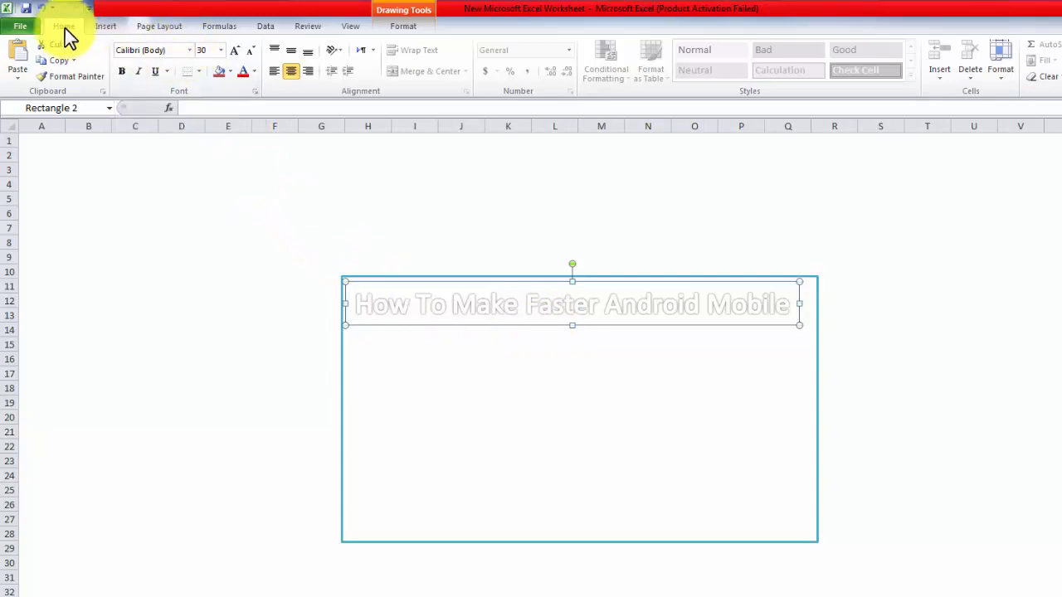
Step: Change the WordArt font to Andalus and fill its box with a blue theme colour
{"action": "left_click", "coordinate": [190, 50]}
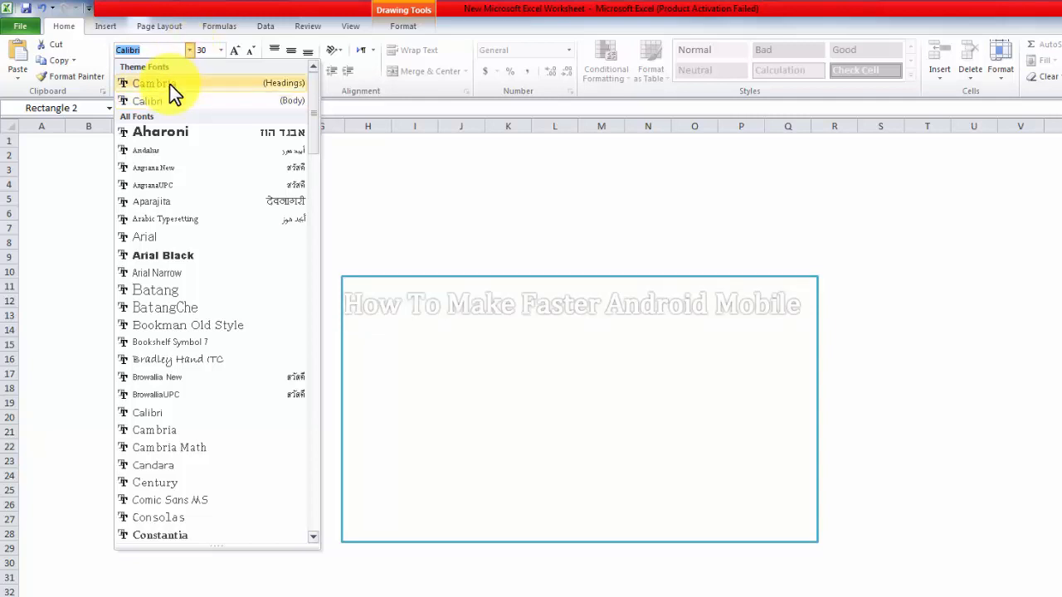
{"action": "left_click", "coordinate": [159, 149]}
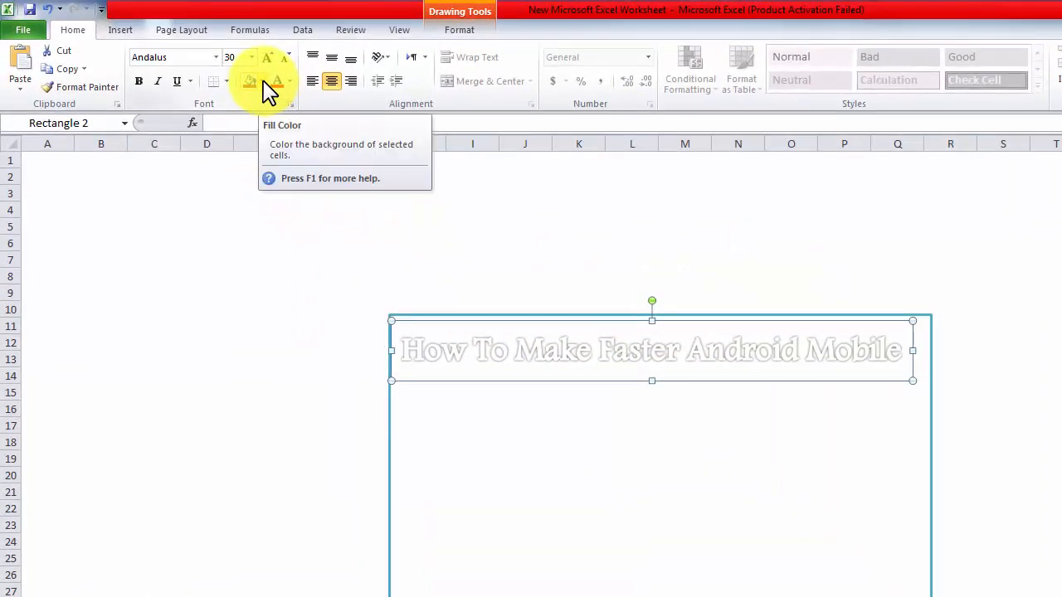
{"action": "left_click", "coordinate": [263, 82]}
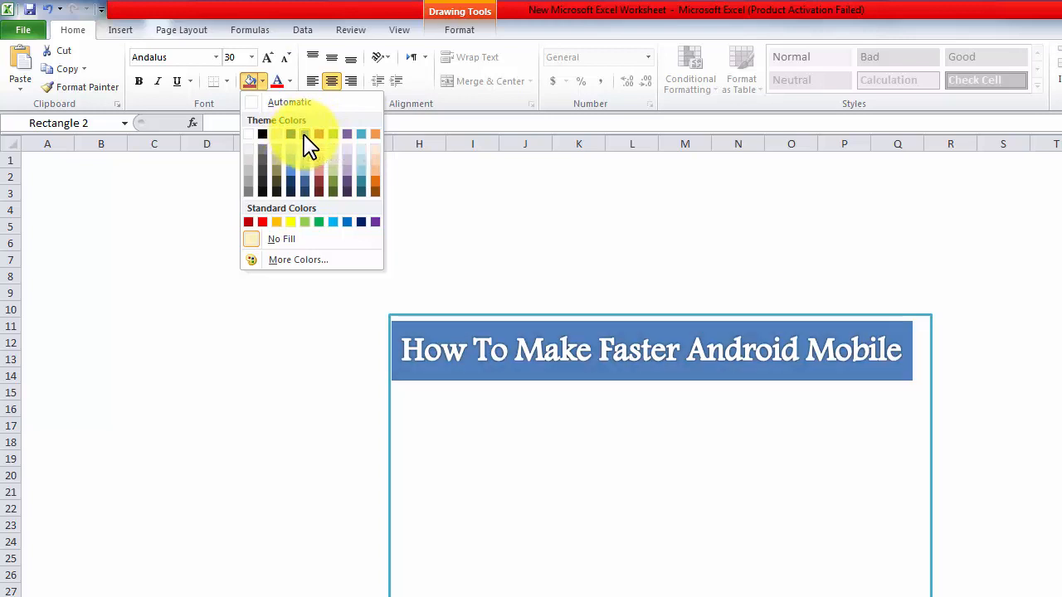
{"action": "left_click", "coordinate": [304, 135]}
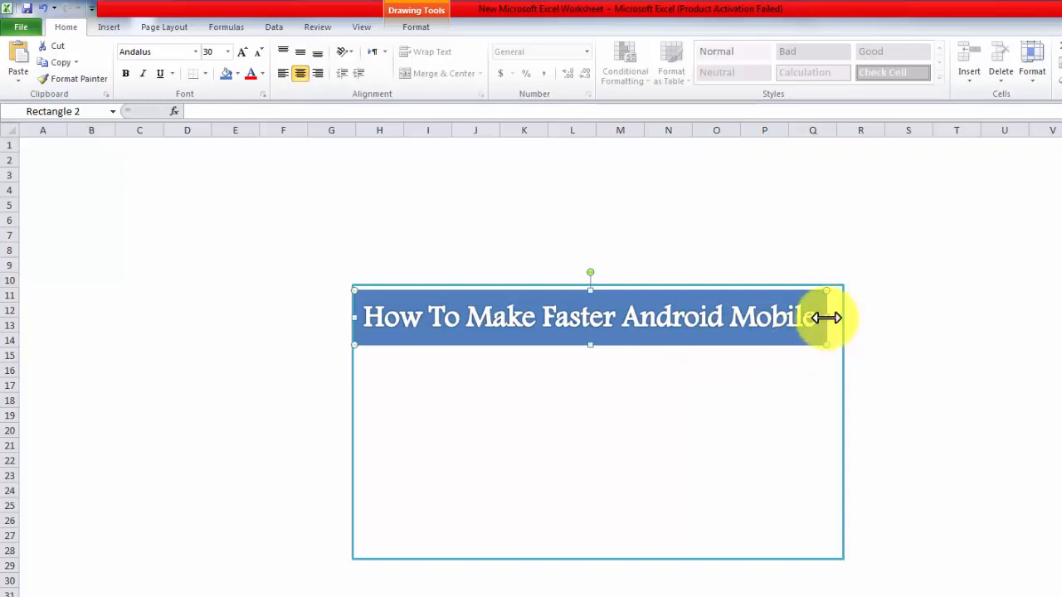
Step: Stretch the WordArt box to span the rectangle's full width and align with its top edge
{"action": "left_click_drag", "start_coordinate": [826, 317], "coordinate": [840, 317]}
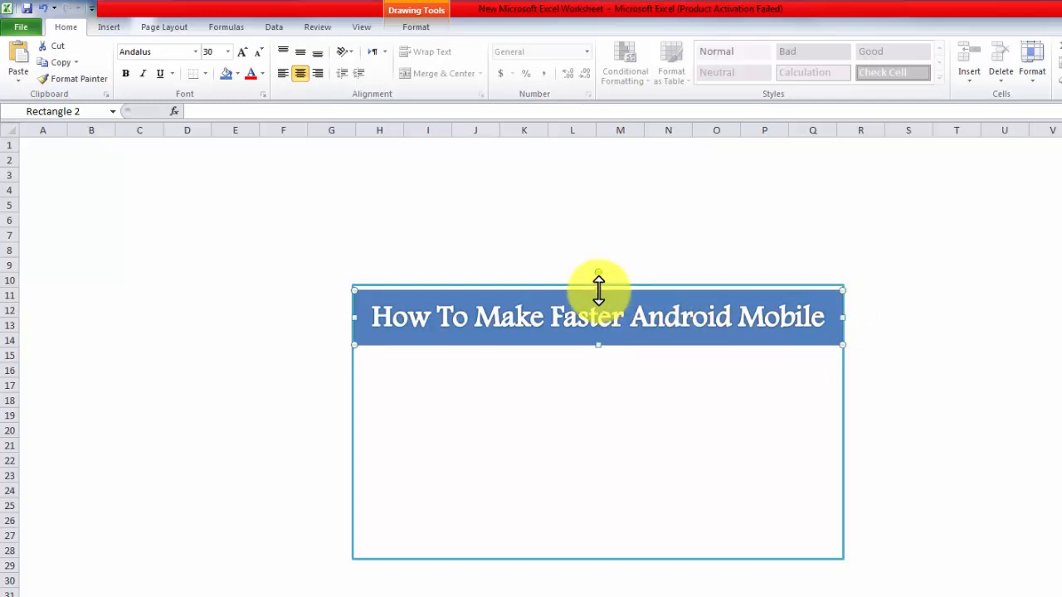
{"action": "left_click_drag", "start_coordinate": [598, 289], "coordinate": [597, 285]}
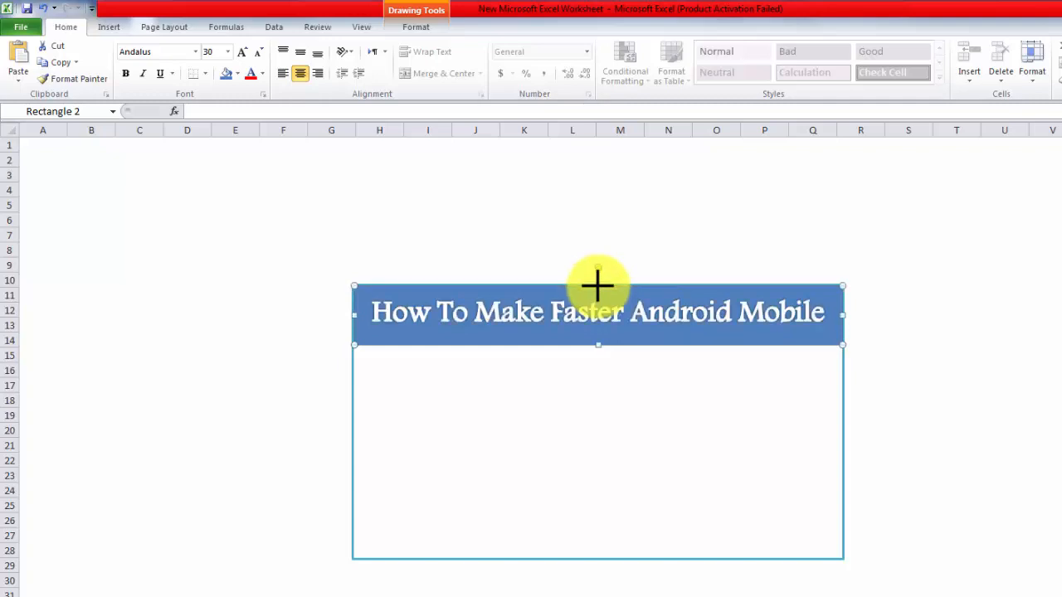
{"action": "left_click", "coordinate": [939, 356]}
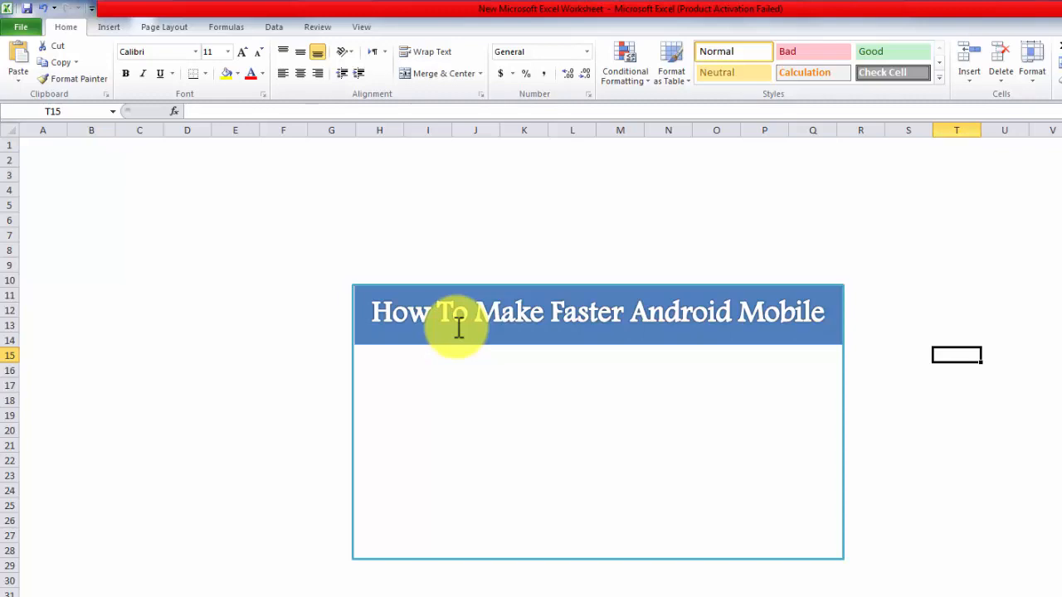
Step: Apply a Warp transform text effect to the title WordArt so its letters stretch across the banner
{"action": "left_click", "coordinate": [496, 322]}
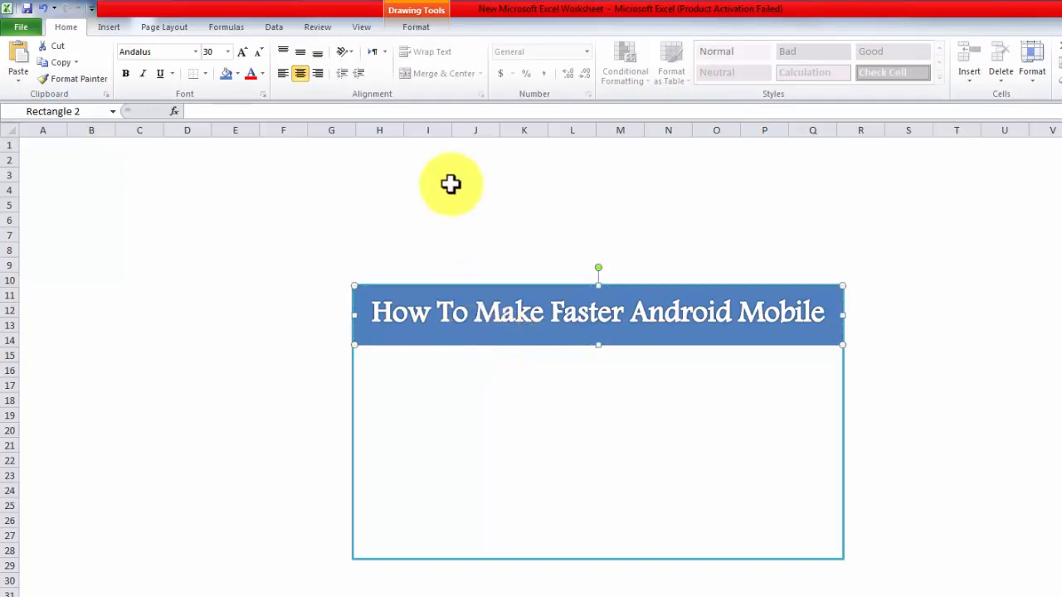
{"action": "left_click", "coordinate": [417, 33]}
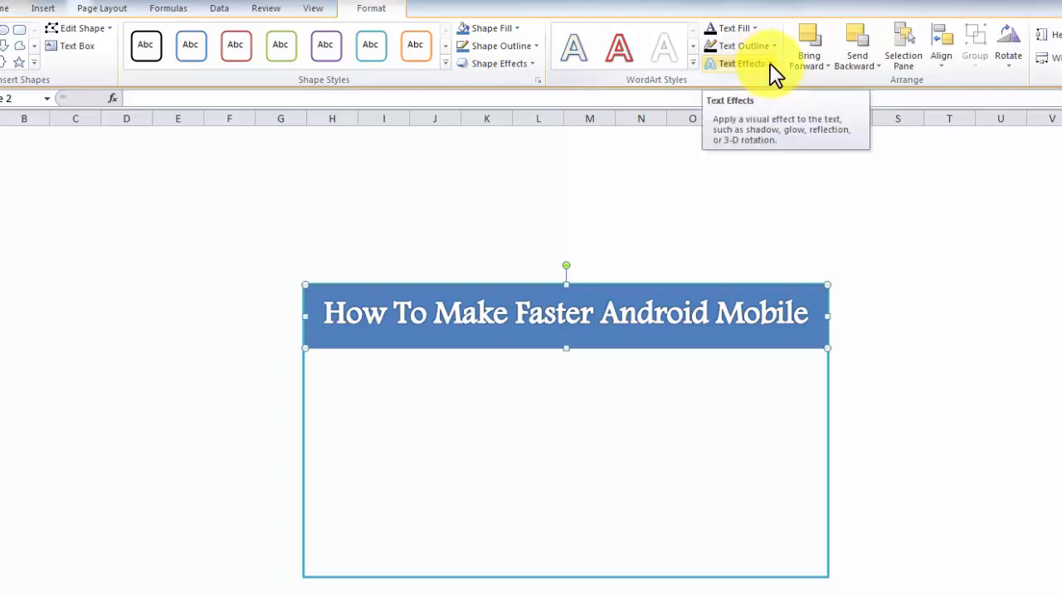
{"action": "left_click", "coordinate": [771, 66]}
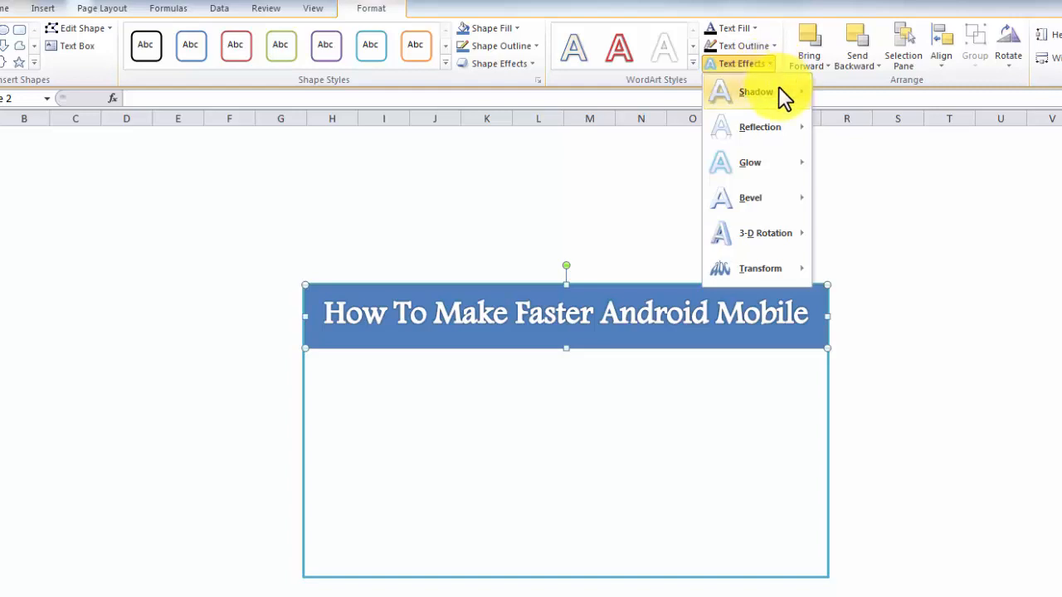
{"action": "mouse_move", "coordinate": [779, 90]}
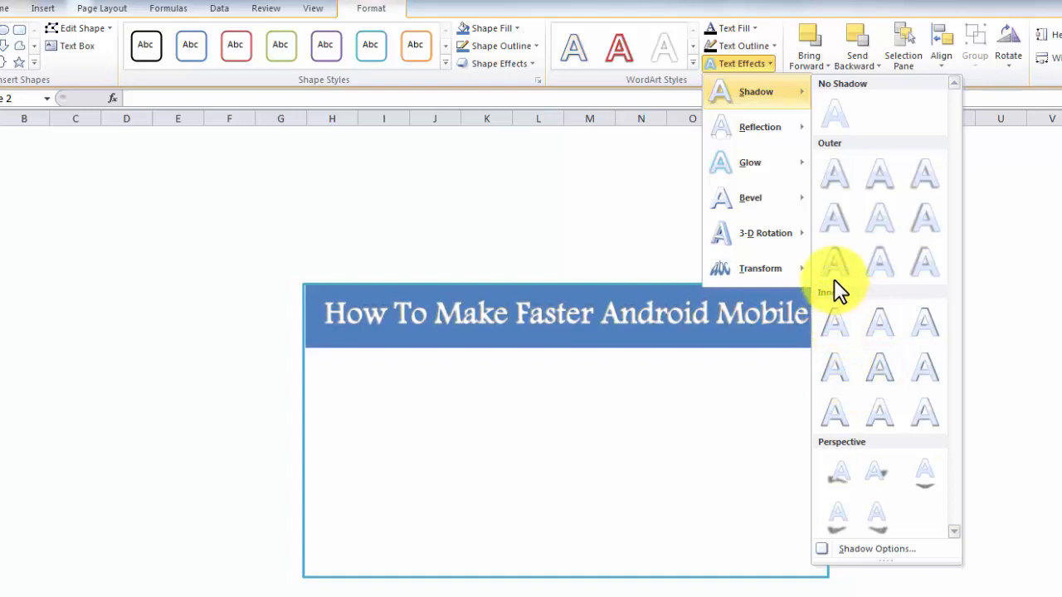
{"action": "mouse_move", "coordinate": [779, 126]}
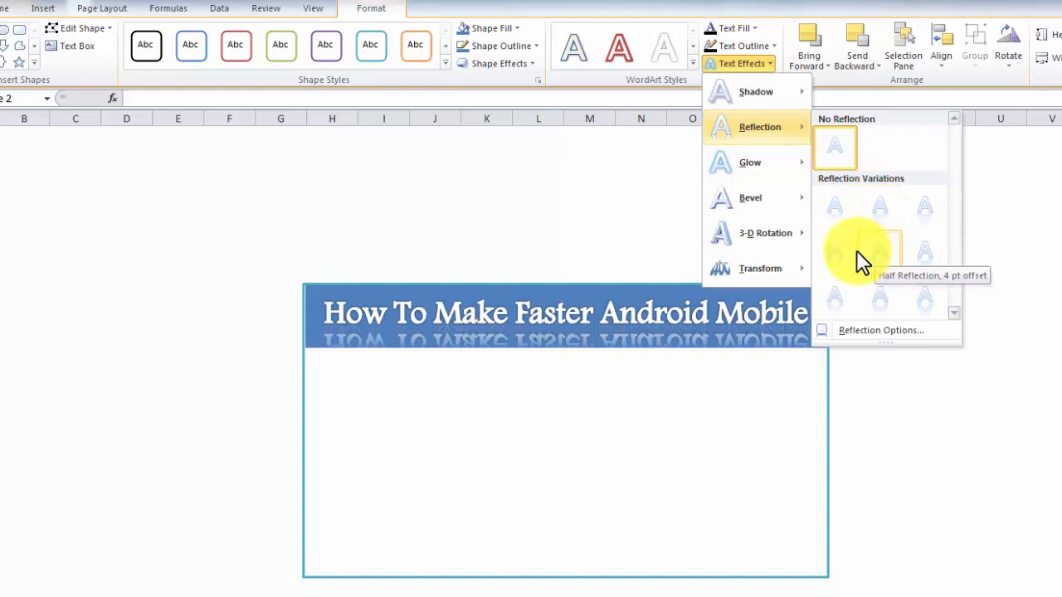
{"action": "mouse_move", "coordinate": [775, 170]}
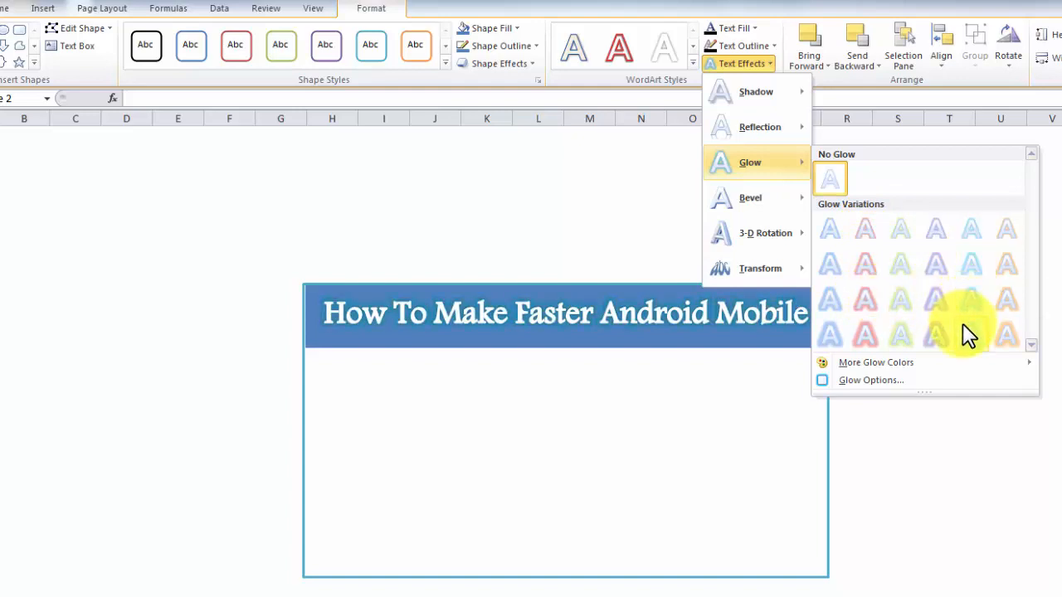
{"action": "mouse_move", "coordinate": [777, 201]}
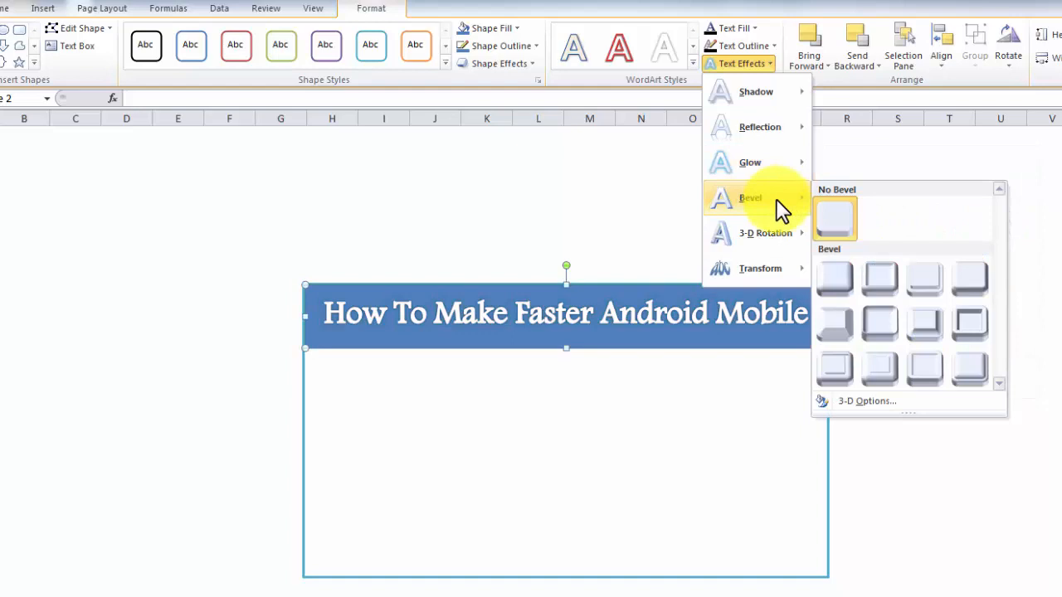
{"action": "mouse_move", "coordinate": [777, 269]}
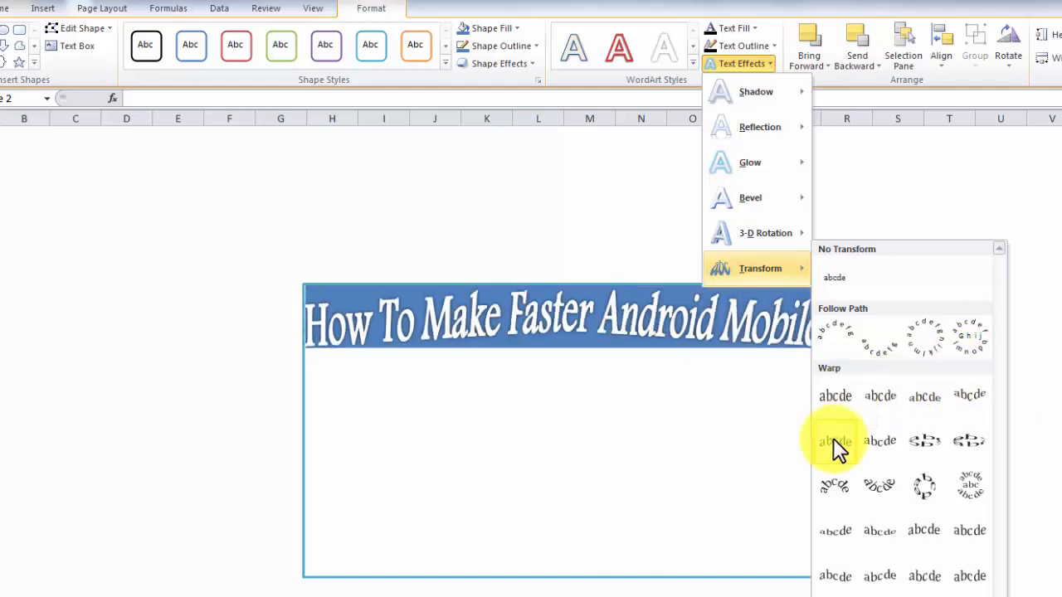
{"action": "left_click", "coordinate": [883, 398]}
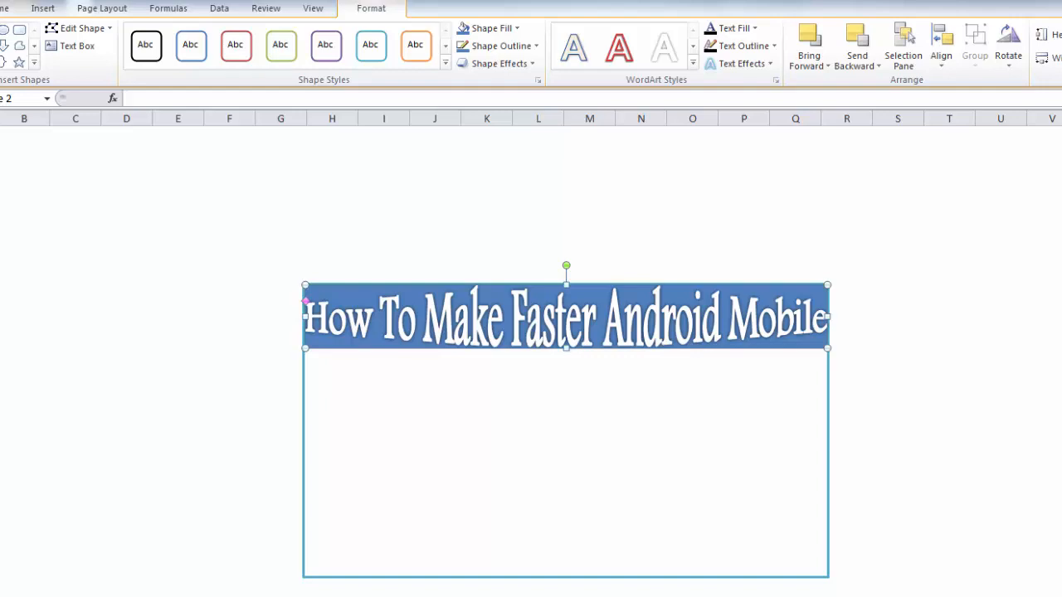
{"action": "left_click", "coordinate": [734, 177]}
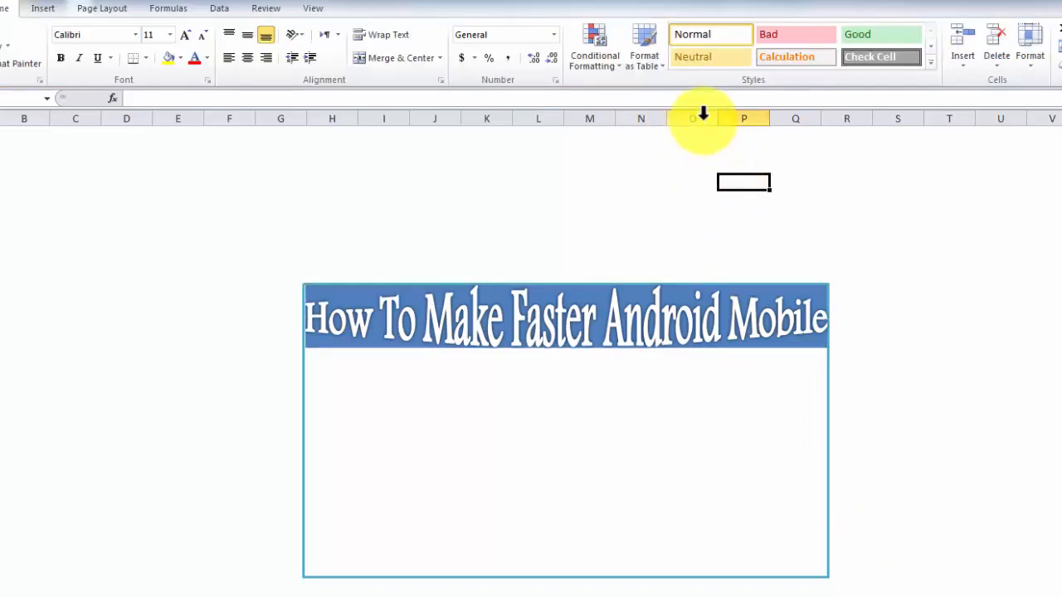
Step: Insert a second WordArt in a red shadowed style and paste the Urdu subtitle text into it
{"action": "left_click", "coordinate": [114, 28]}
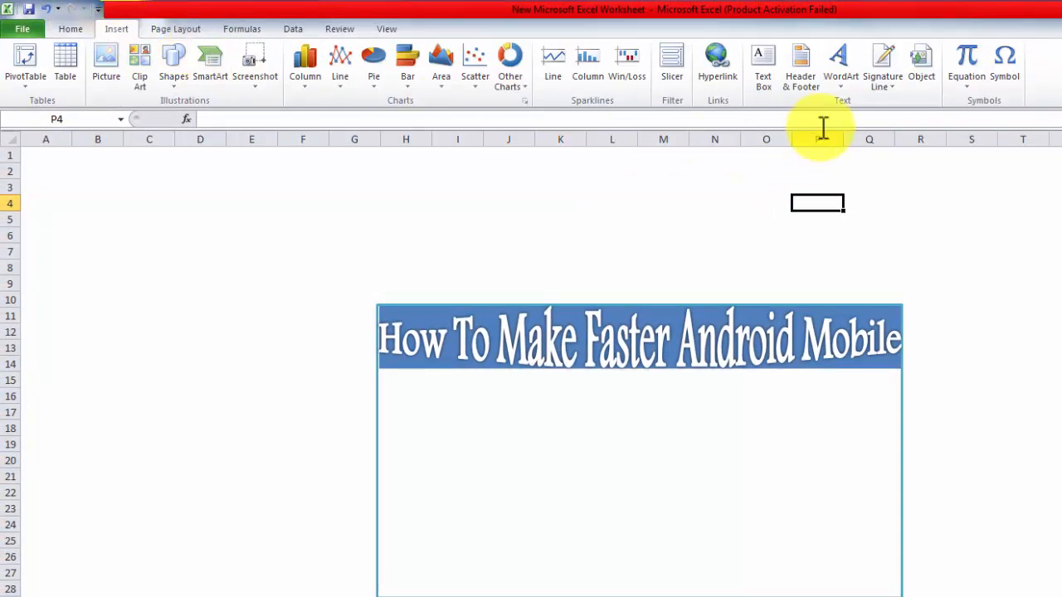
{"action": "left_click", "coordinate": [844, 97]}
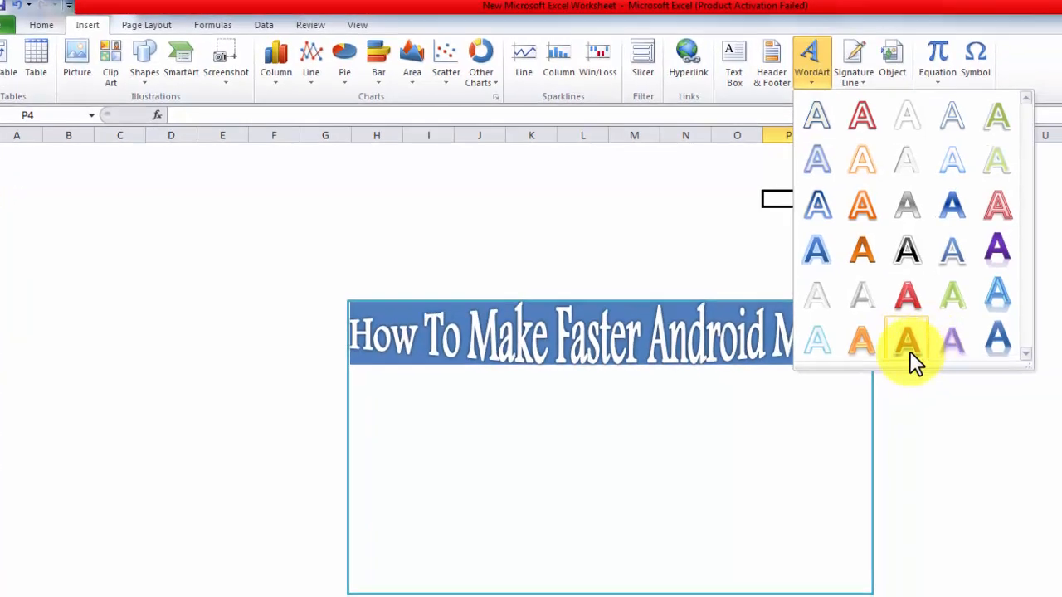
{"action": "left_click", "coordinate": [836, 328]}
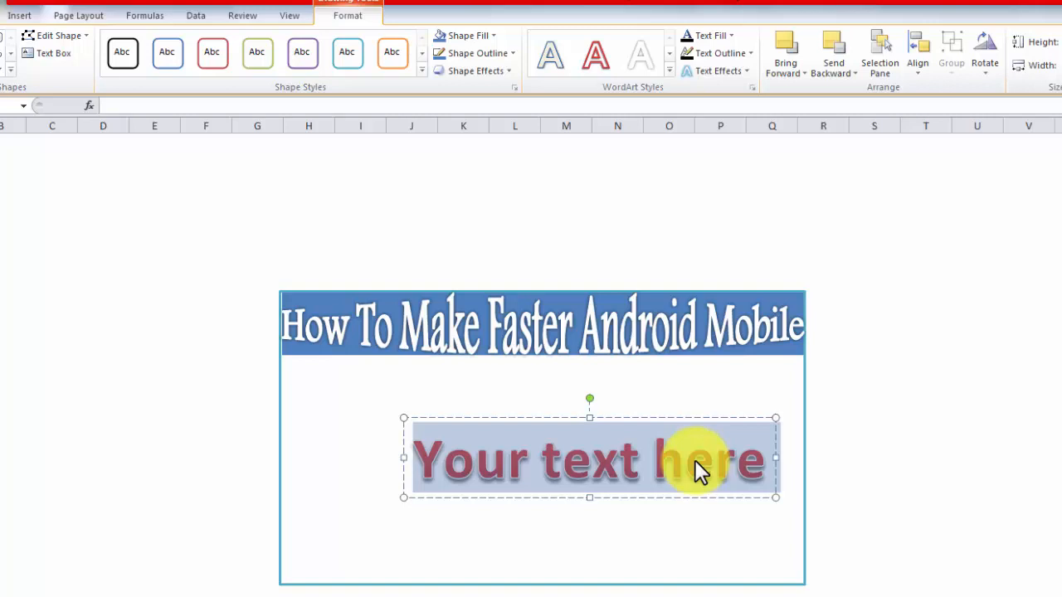
{"action": "type", "text": "اپنے موبائل کی سپیڈ بڑھائیں"}
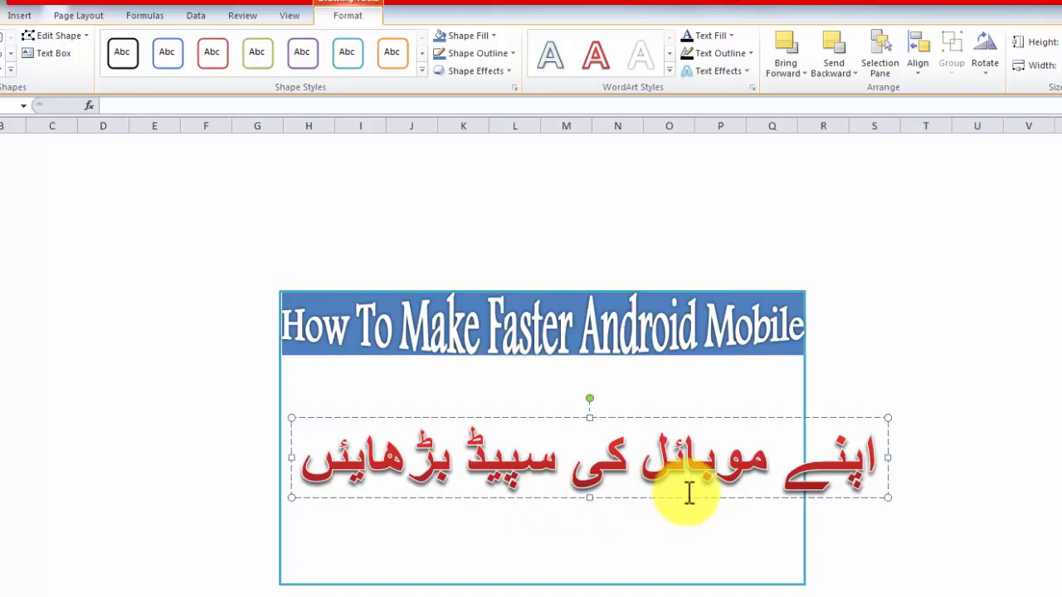
Step: Change the Urdu WordArt's font to Jameel Noori Nastaleeq
{"action": "left_click", "coordinate": [645, 496]}
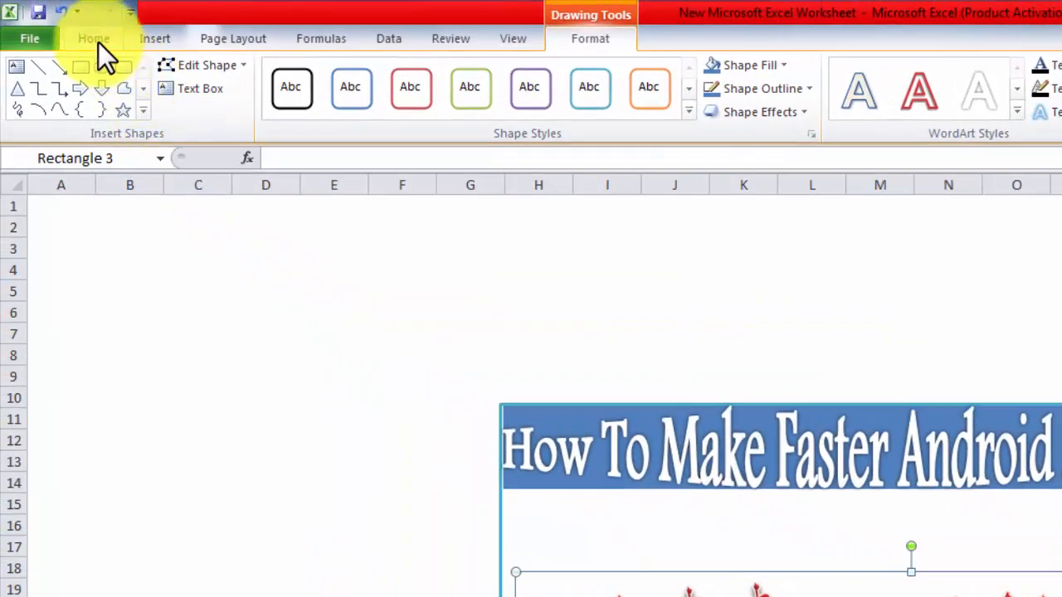
{"action": "left_click", "coordinate": [94, 39]}
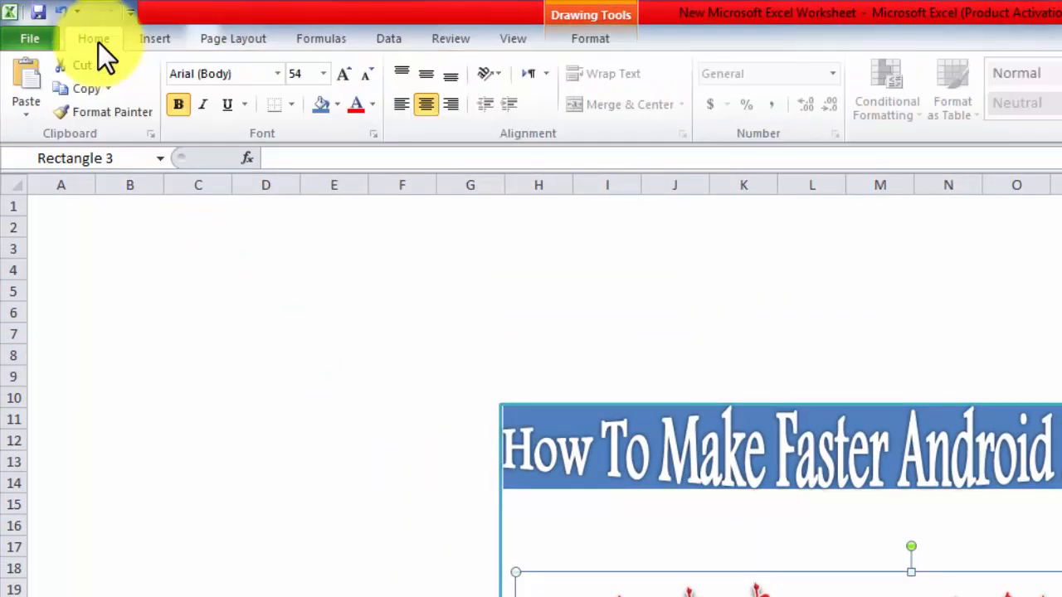
{"action": "left_click", "coordinate": [278, 74]}
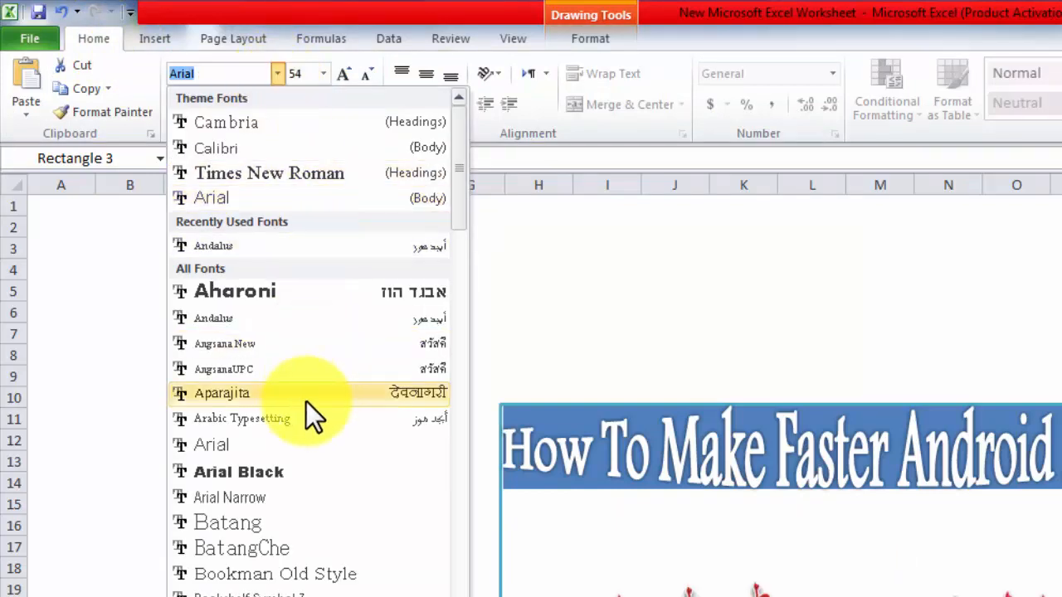
{"action": "scroll", "coordinate": [306, 402], "scroll_direction": "down", "scroll_amount": 1}
{"action": "scroll", "coordinate": [306, 402], "scroll_direction": "down", "scroll_amount": 5}
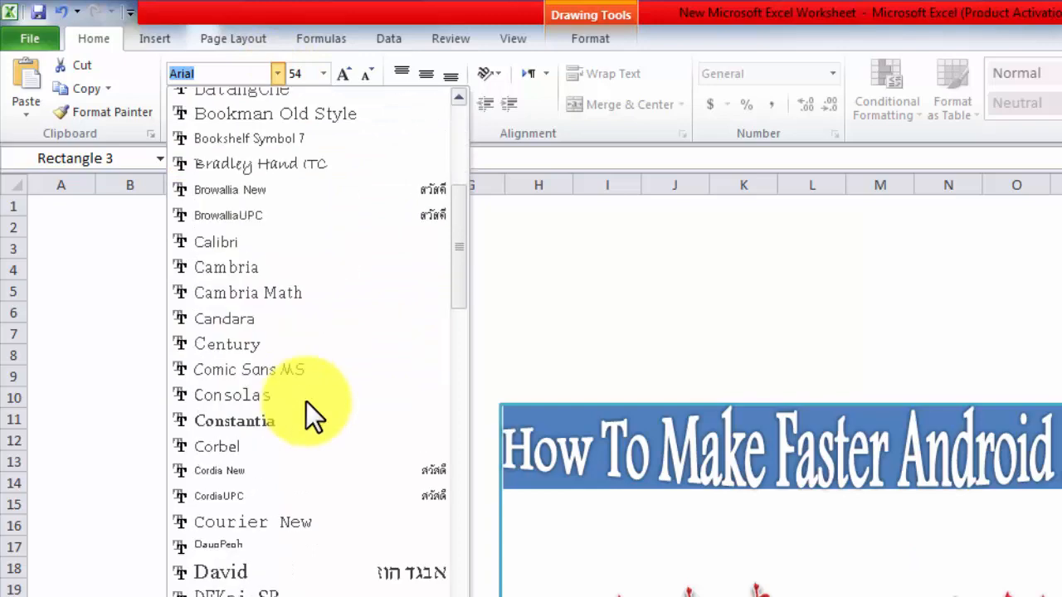
{"action": "scroll", "coordinate": [306, 401], "scroll_direction": "down", "scroll_amount": 8}
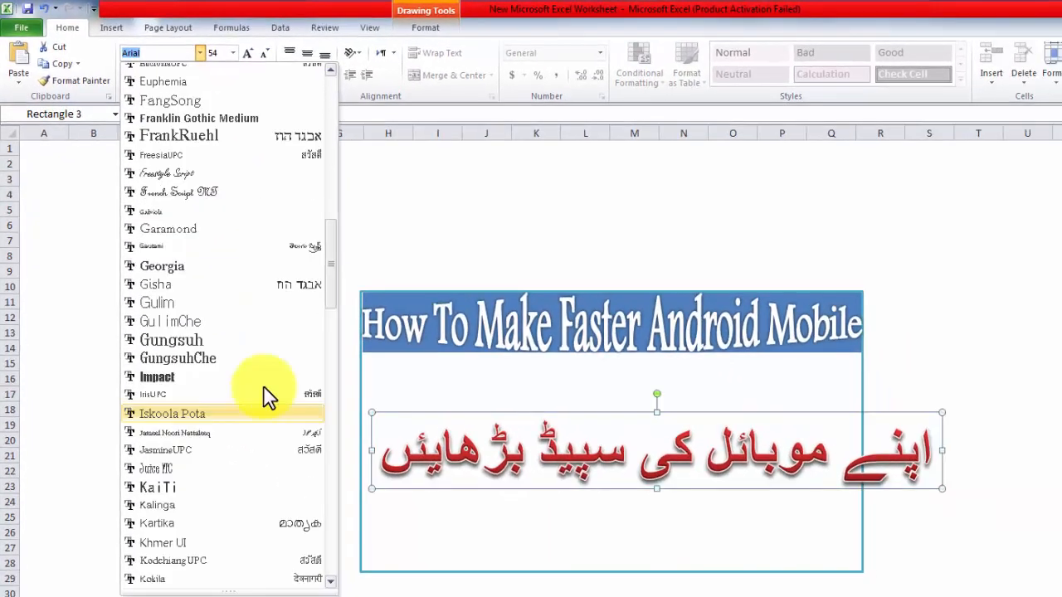
{"action": "left_click", "coordinate": [216, 432]}
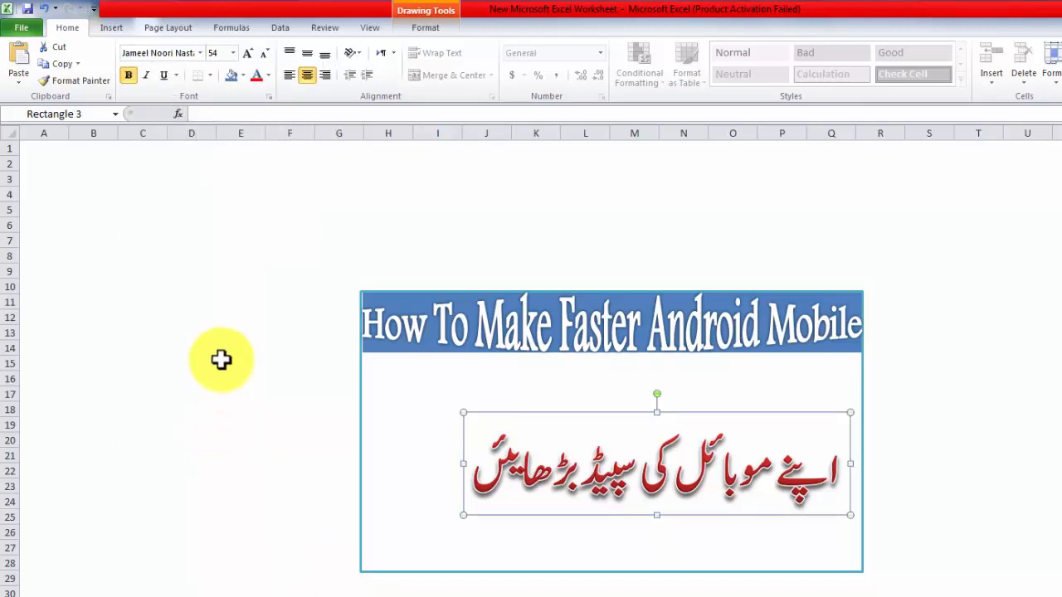
Step: Set the Urdu WordArt's font size to 66 and move it up just below the title banner
{"action": "left_click", "coordinate": [233, 52]}
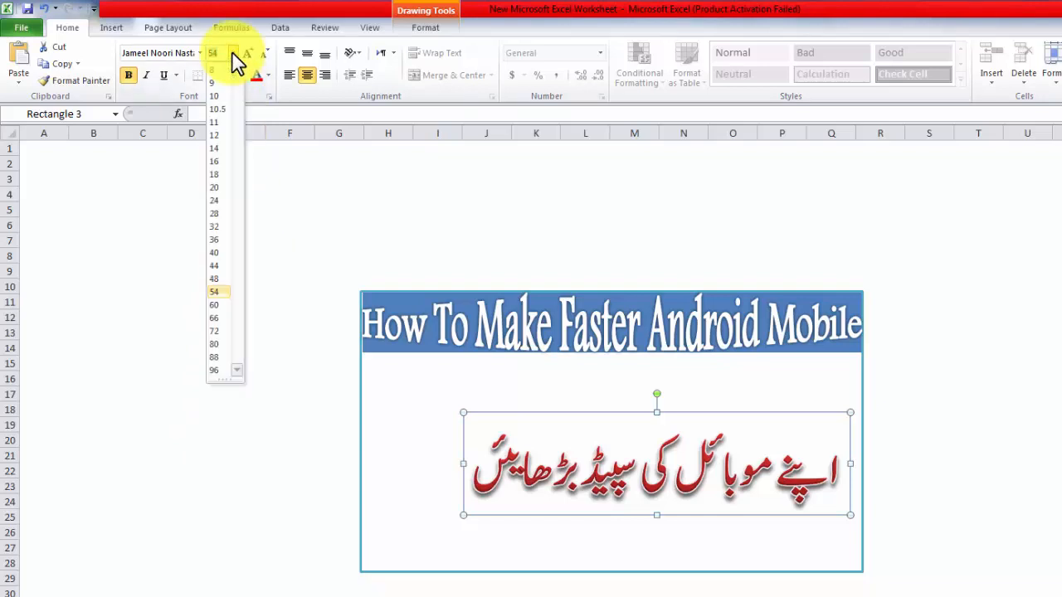
{"action": "left_click", "coordinate": [223, 318]}
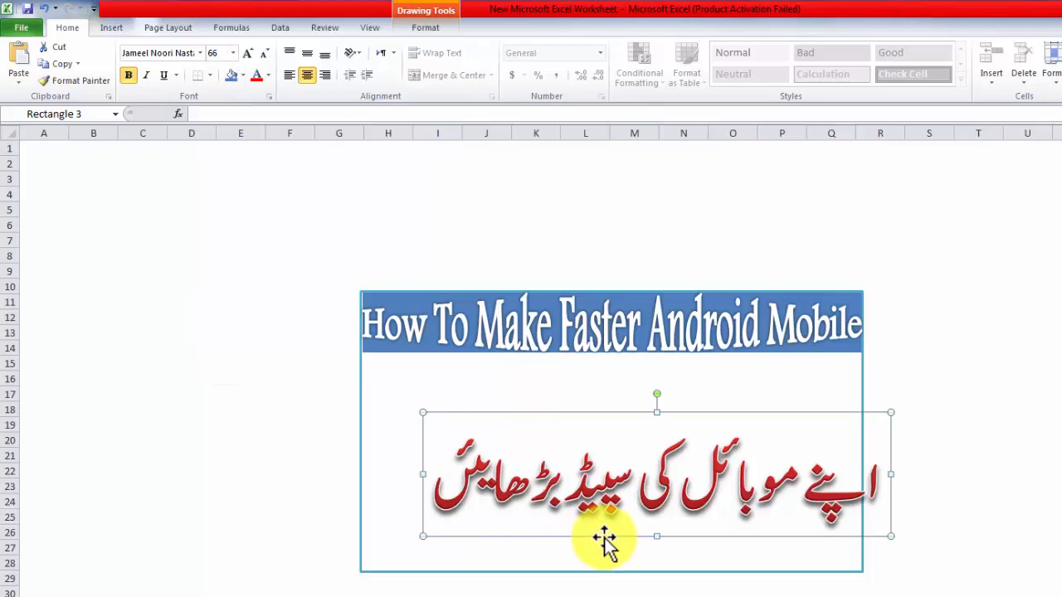
{"action": "left_click_drag", "start_coordinate": [603, 539], "coordinate": [585, 460]}
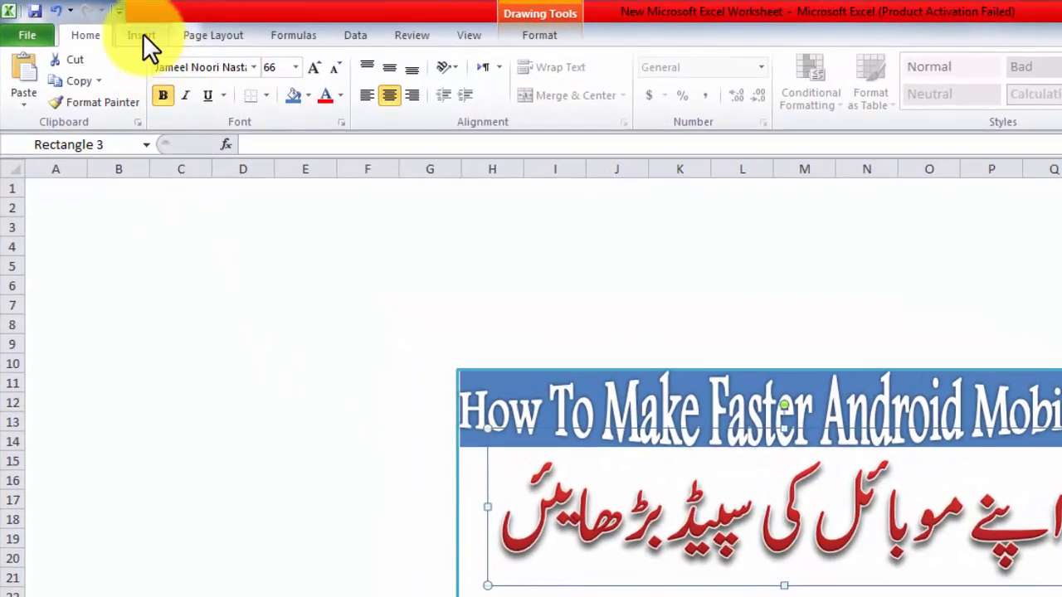
Step: Insert the picture 1 from the E:\Youtube\Icons folder and move the phone image over the box
{"action": "left_click", "coordinate": [143, 35]}
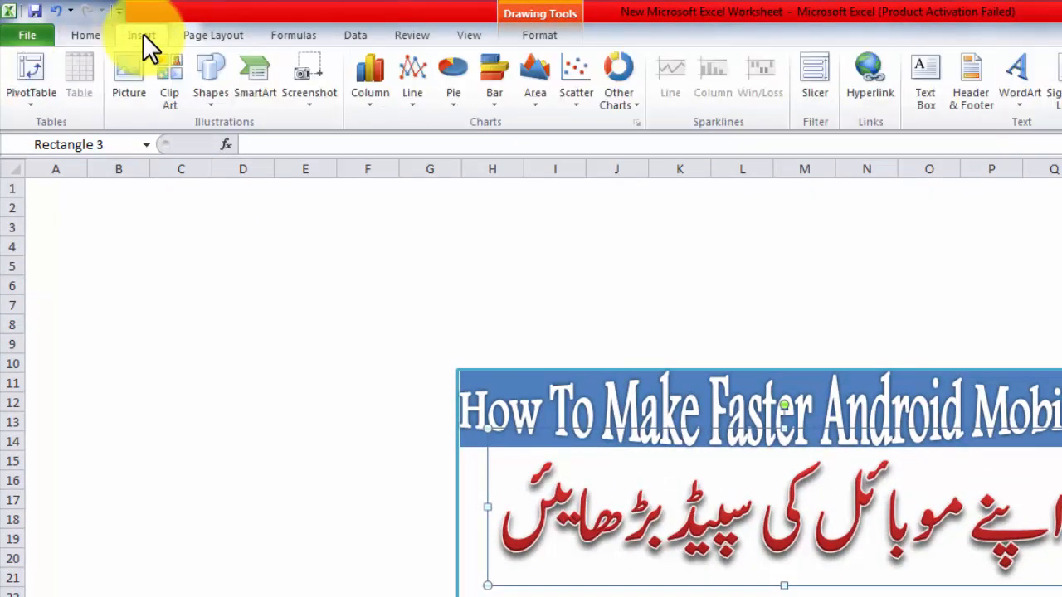
{"action": "left_click", "coordinate": [130, 87]}
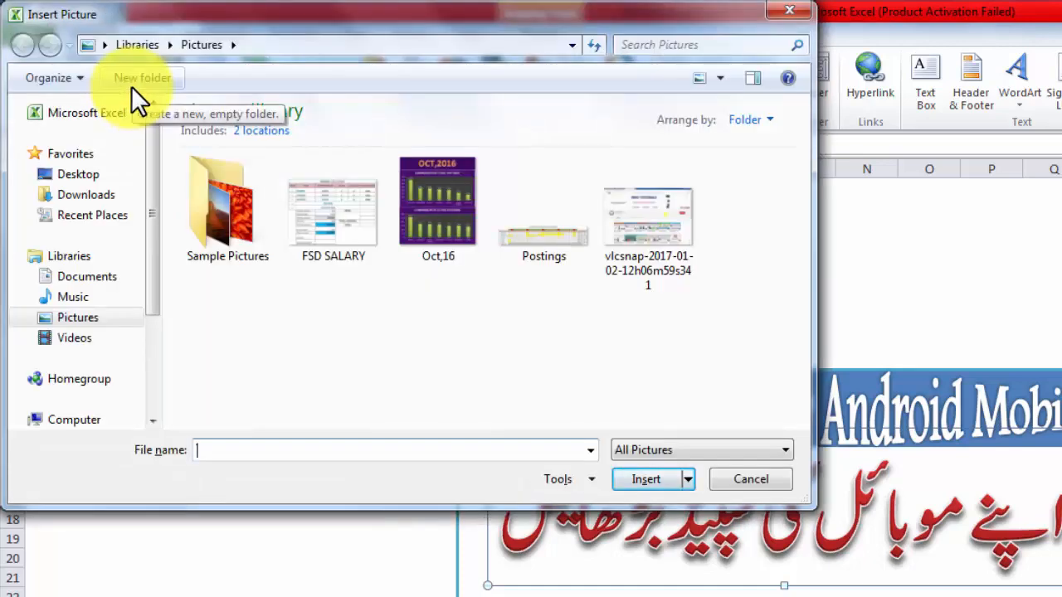
{"action": "left_click_drag", "start_coordinate": [153, 164], "coordinate": [153, 204]}
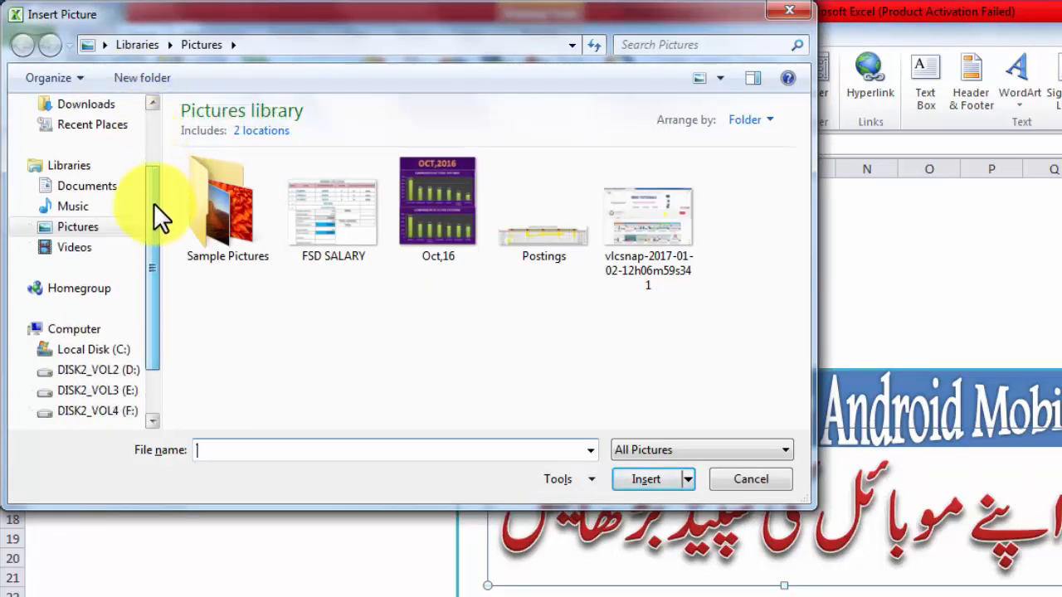
{"action": "left_click", "coordinate": [121, 391]}
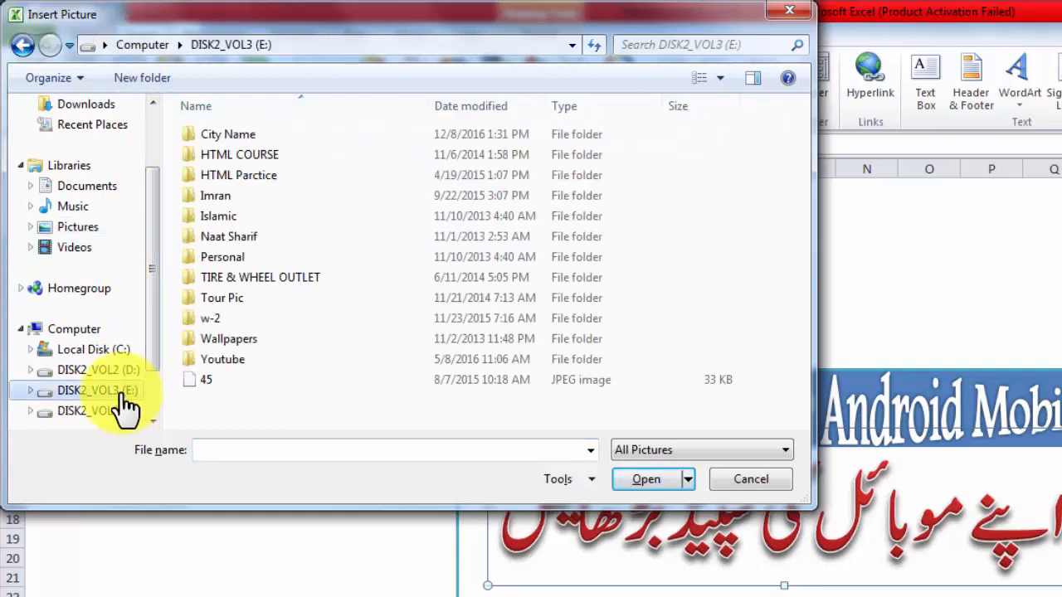
{"action": "double_click", "coordinate": [243, 360]}
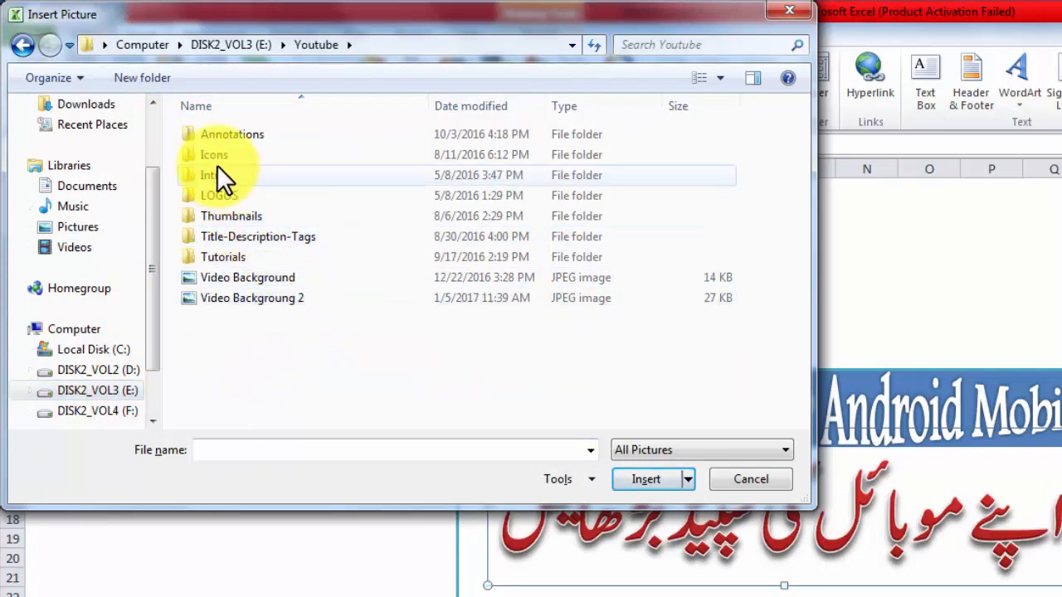
{"action": "double_click", "coordinate": [216, 156]}
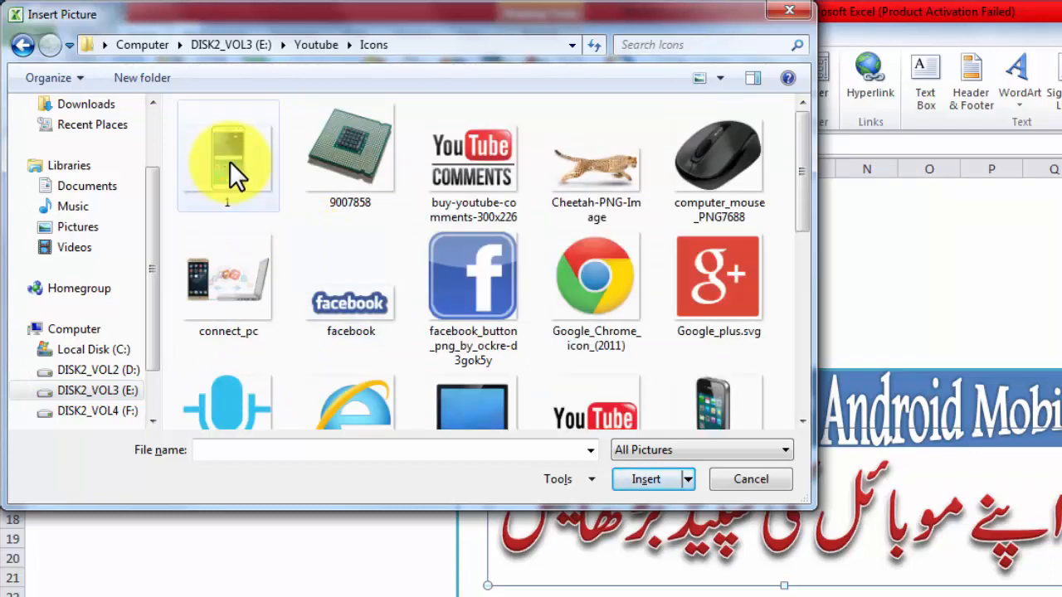
{"action": "left_click", "coordinate": [230, 161]}
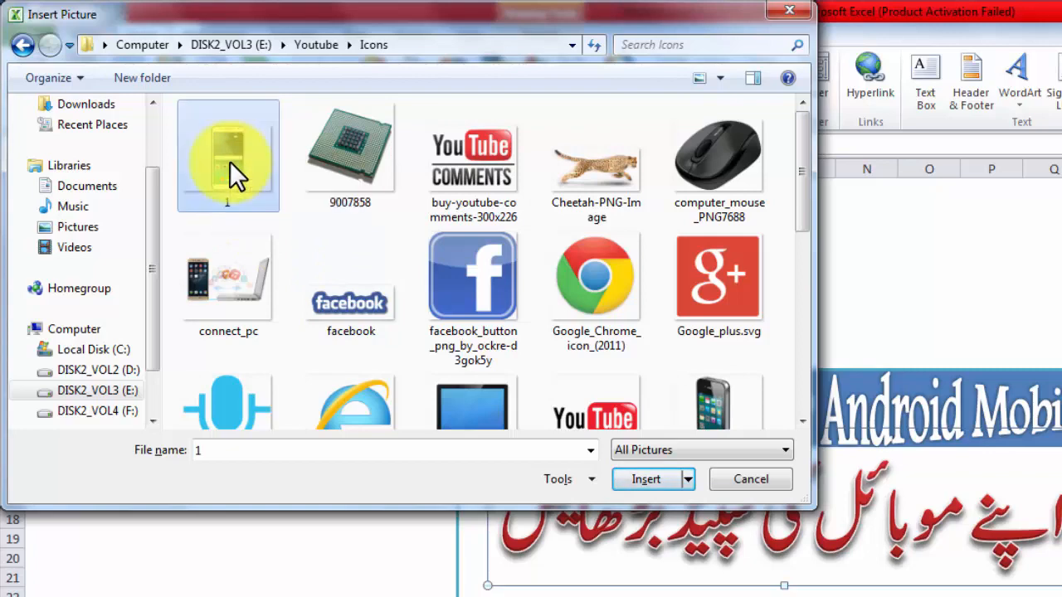
{"action": "left_click", "coordinate": [635, 483]}
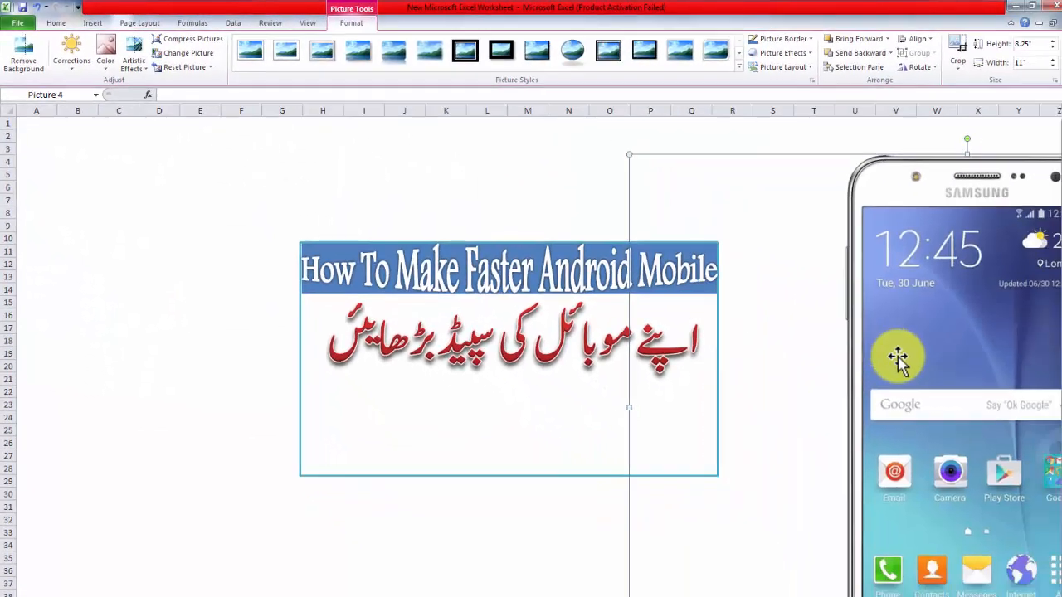
{"action": "left_click_drag", "start_coordinate": [901, 335], "coordinate": [567, 347]}
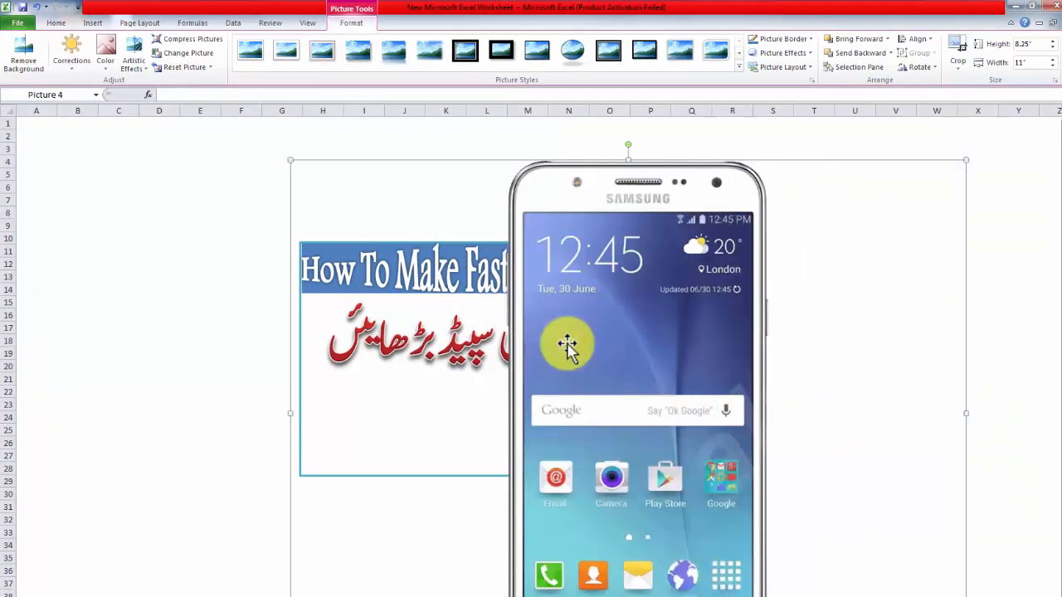